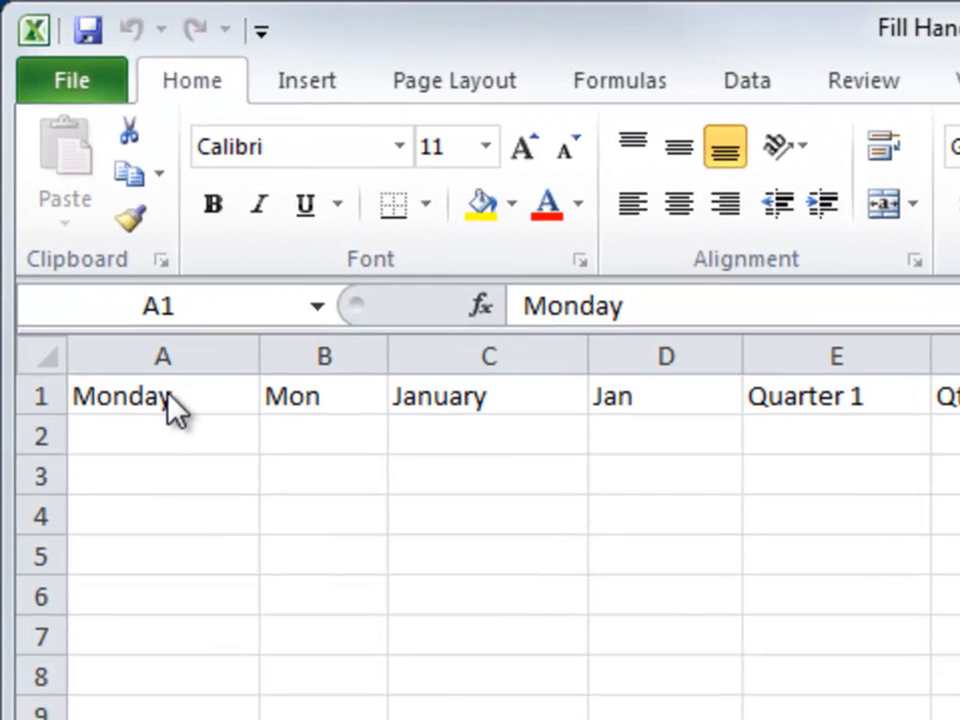
- Fill the weekday names from A1 and the abbreviated weekdays from B1 down to row 14
left_click(168, 396)
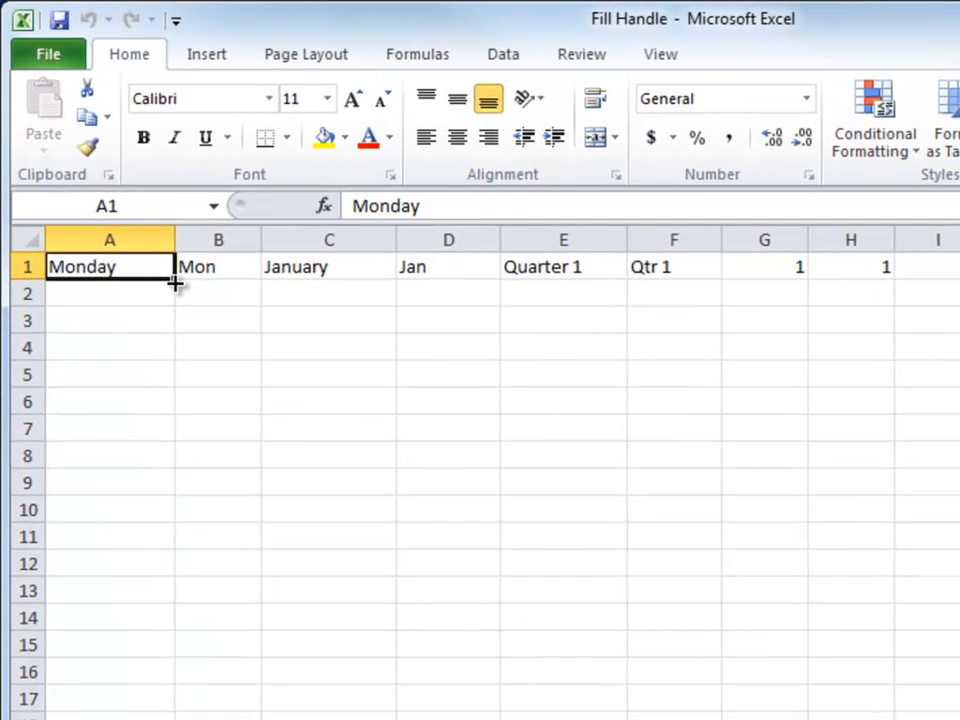
left_click_drag(174, 283, 184, 630)
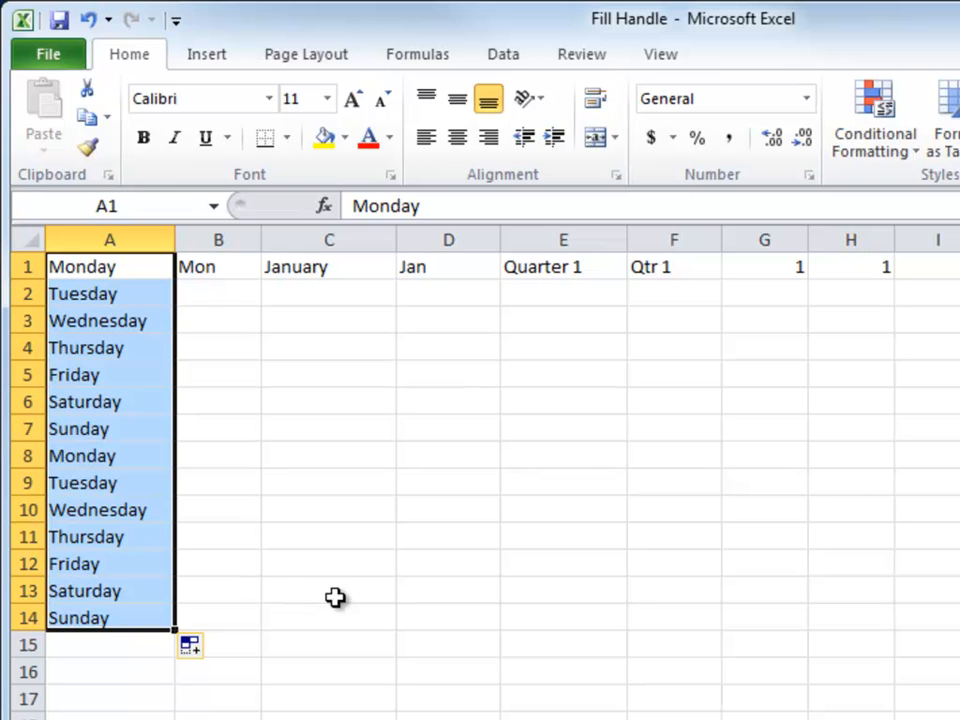
left_click(215, 277)
left_click_drag(263, 279, 231, 634)
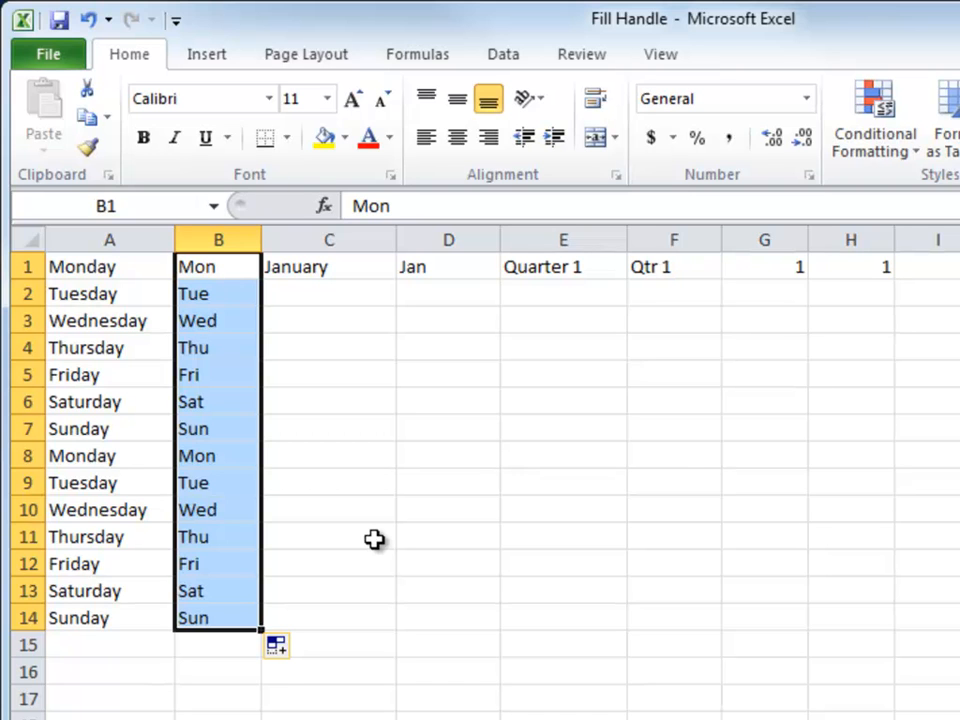
- Fill the month names from C1 and the abbreviated months from D1 down to row 14
left_click(317, 273)
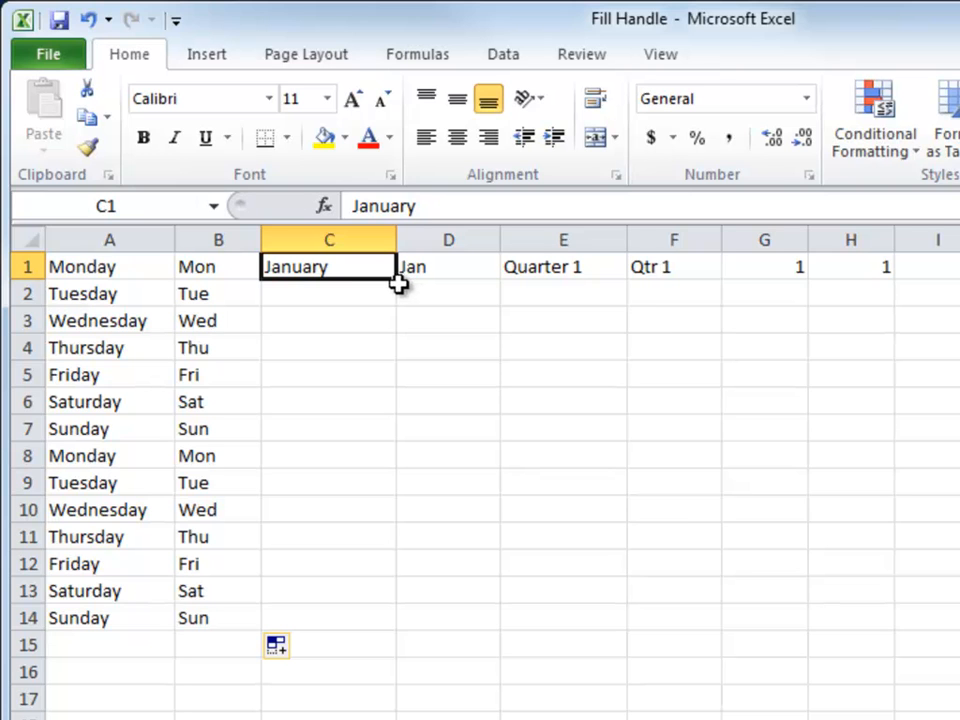
left_click_drag(398, 283, 369, 640)
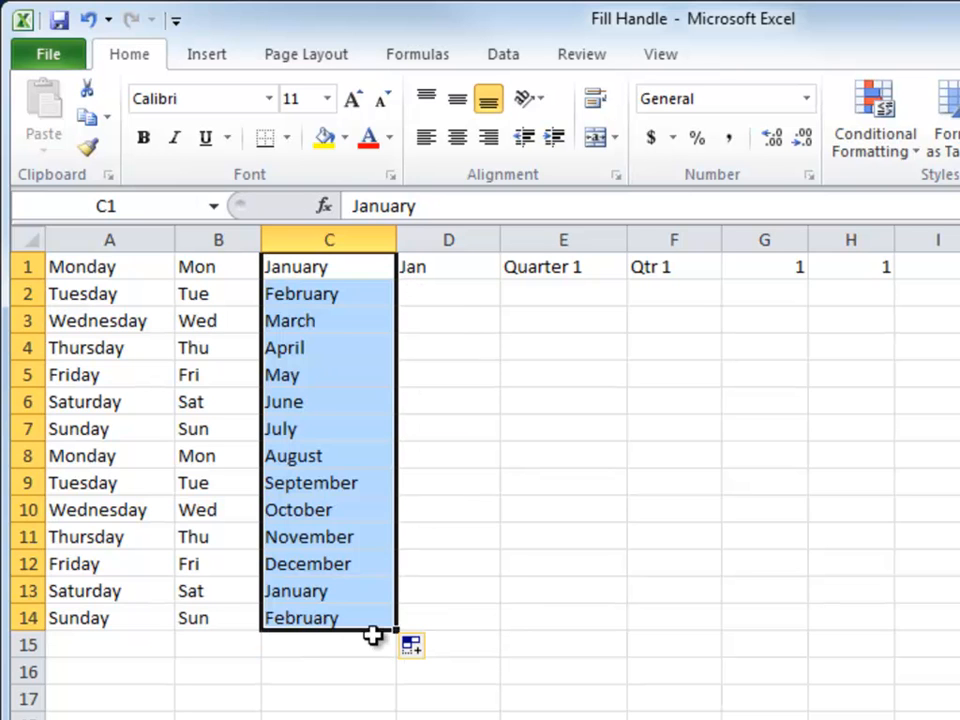
left_click(435, 268)
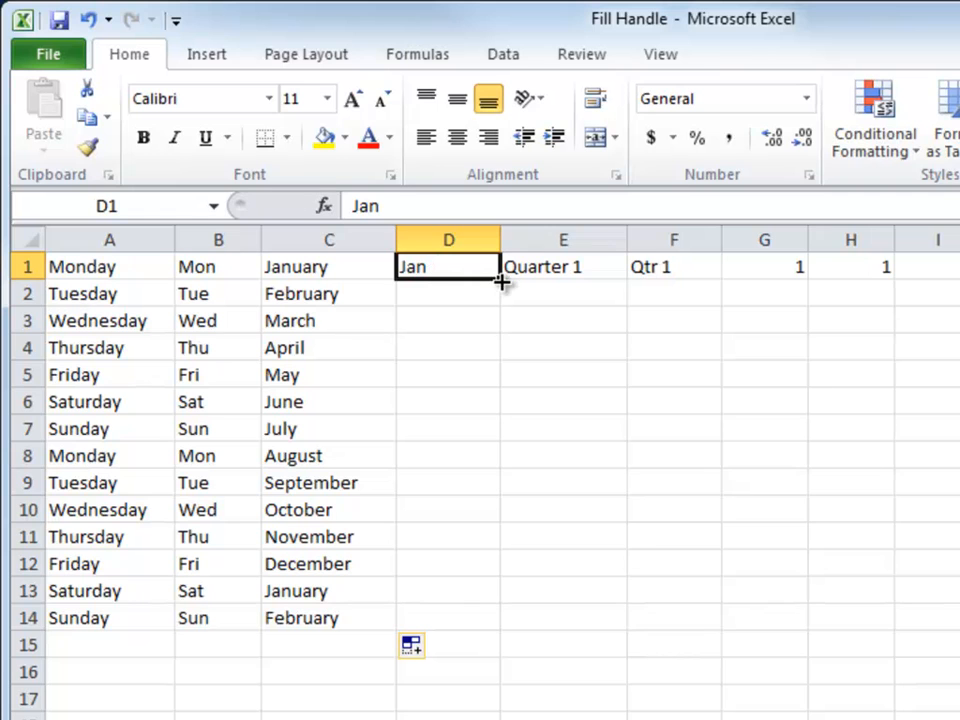
left_click_drag(501, 282, 461, 624)
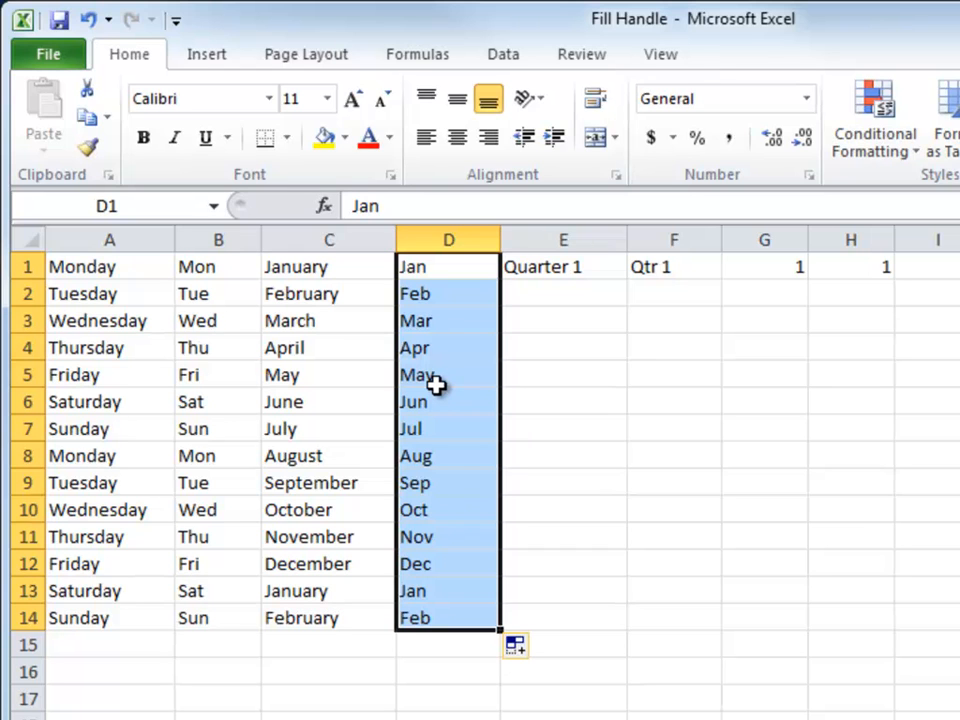
- Fill the Quarter 1 series from E1 and the Qtr 1 series from F1 down to row 14
left_click(550, 272)
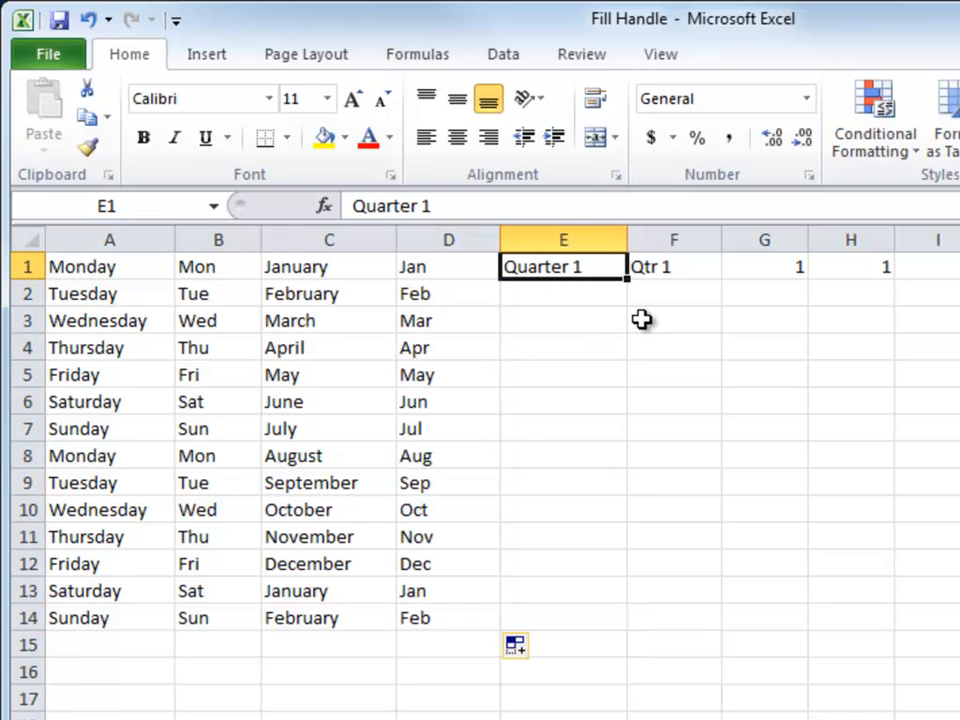
left_click_drag(626, 281, 591, 634)
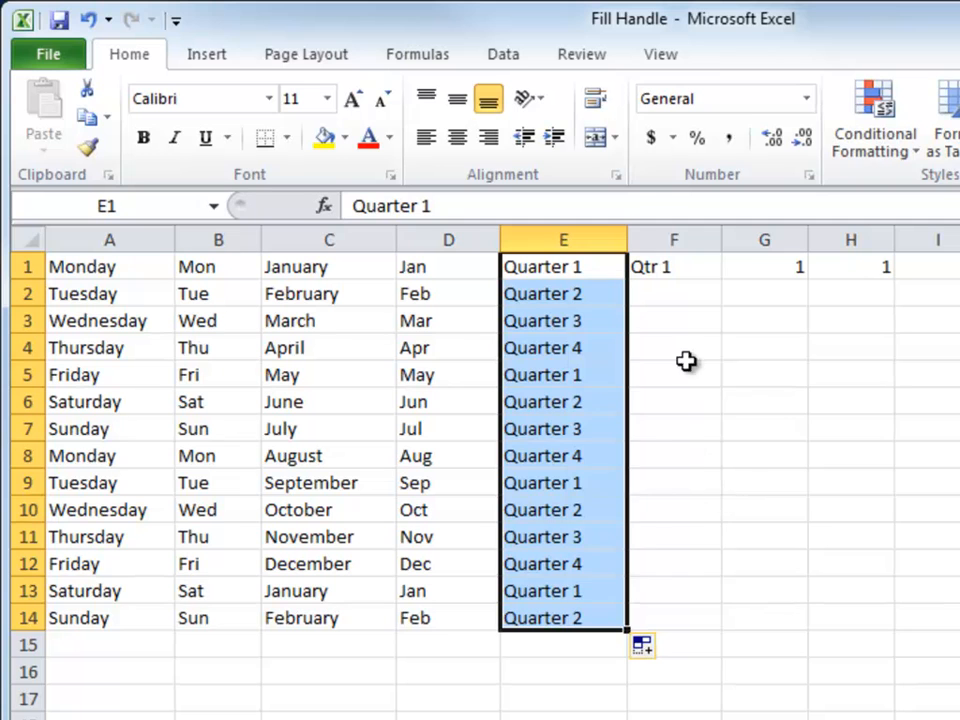
left_click(686, 274)
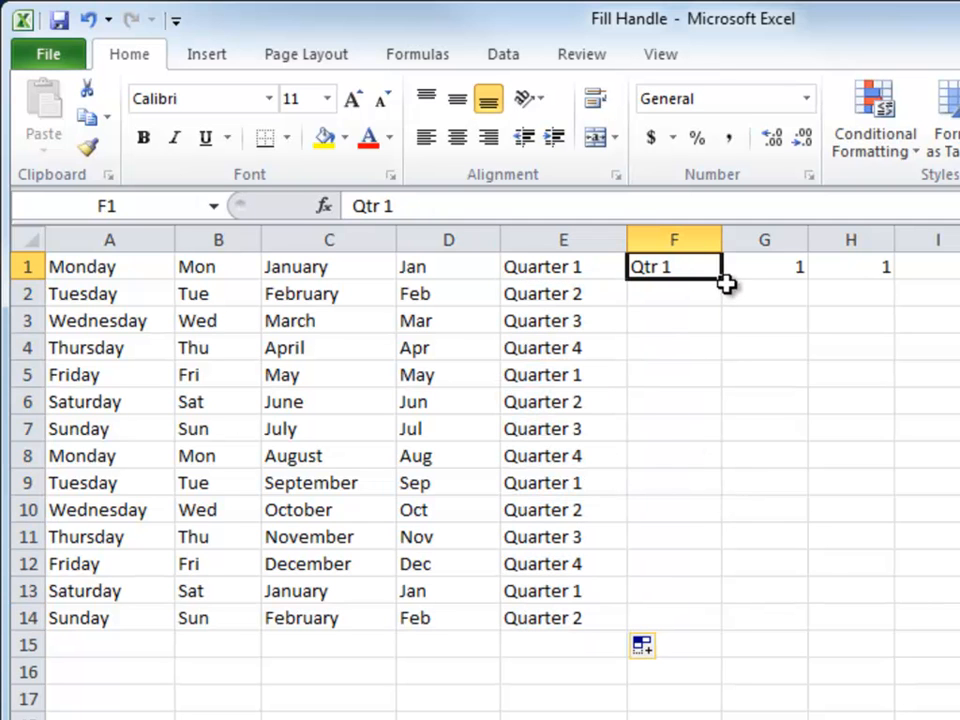
left_click_drag(724, 284, 700, 636)
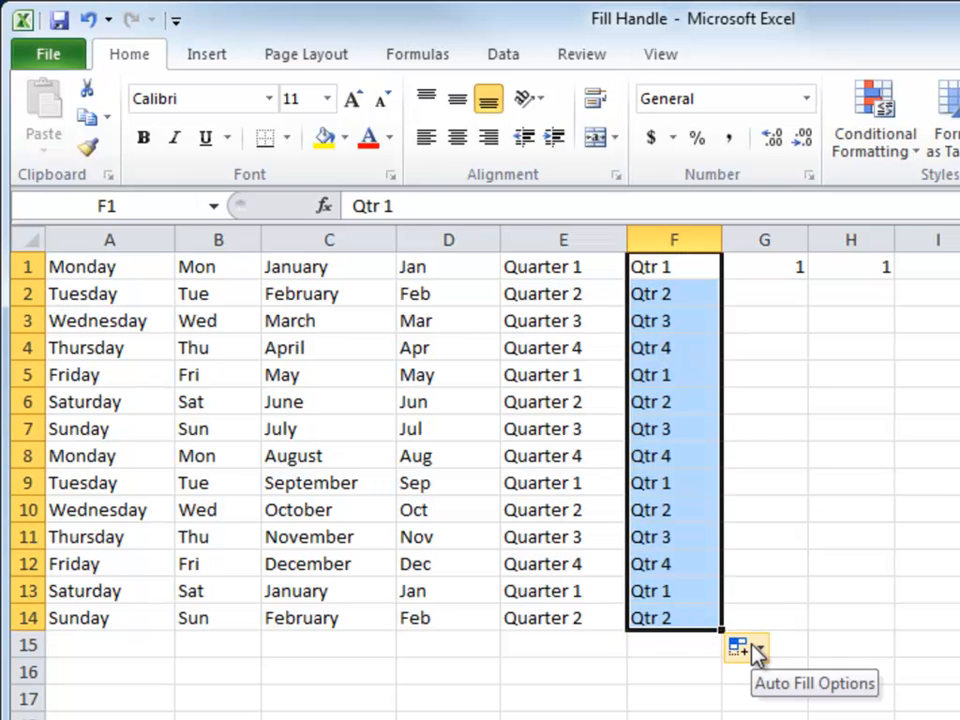
- Fill the number in G1 down to row 14 and change the auto fill option to Fill Series
left_click(795, 278)
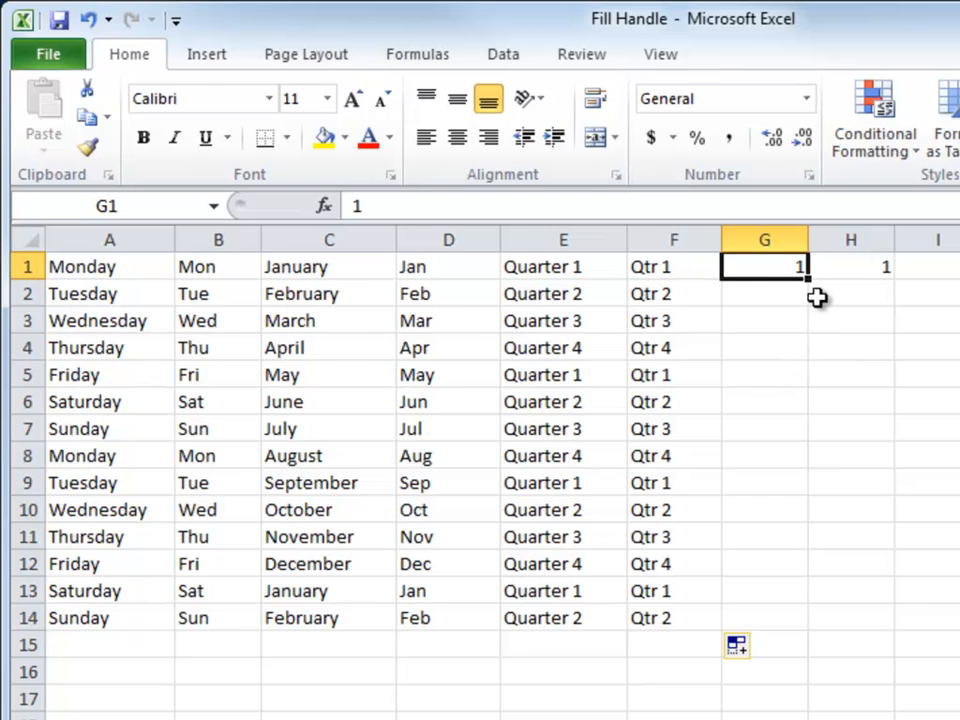
left_click_drag(808, 275, 751, 623)
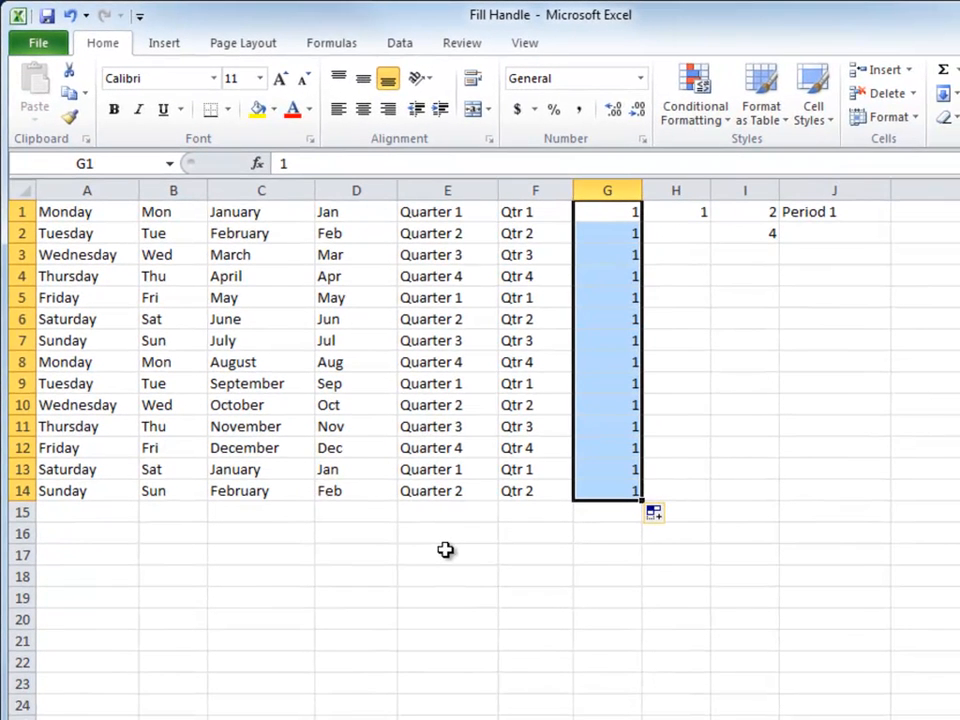
left_click(657, 517)
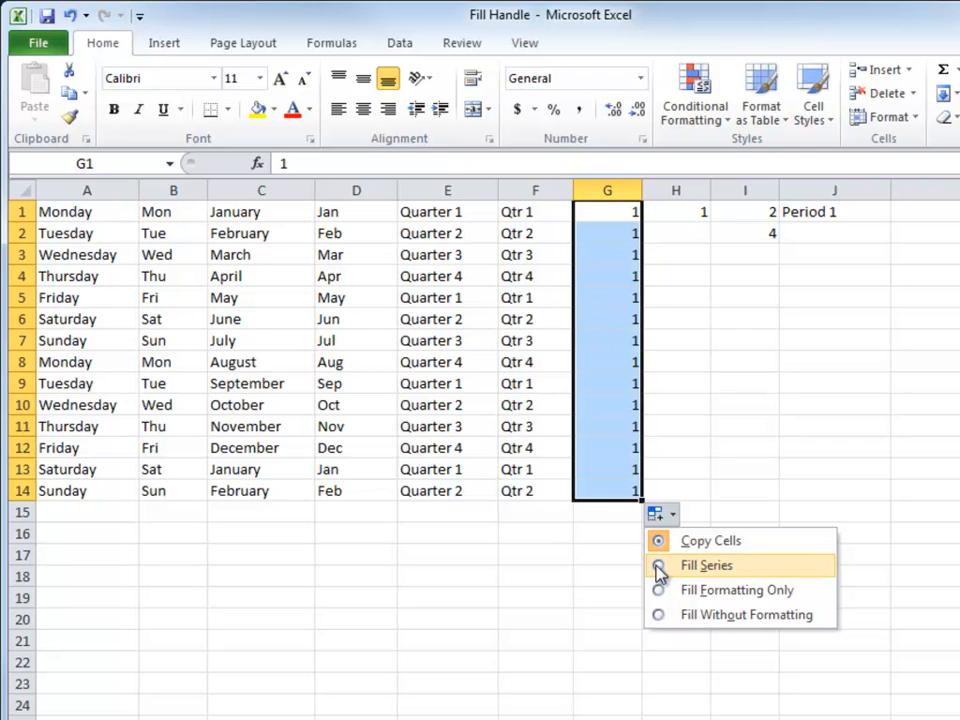
left_click(659, 568)
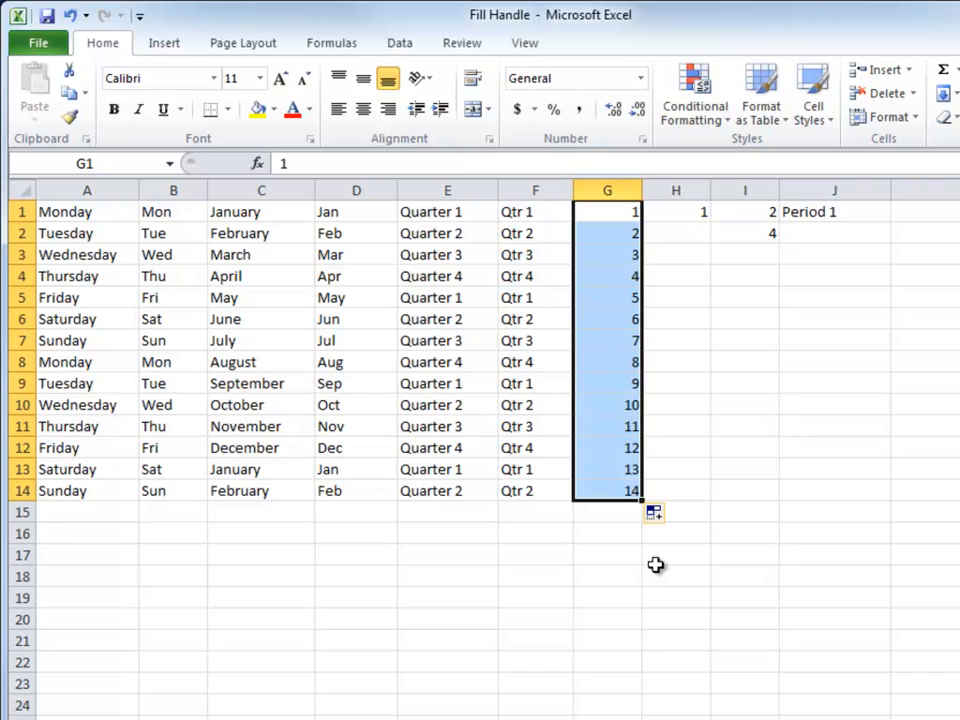
- Clear the filled numbers from G2:G14, keeping only the starting value in G1
left_click_drag(613, 234, 598, 499)
key("Delete")
left_click(737, 418)
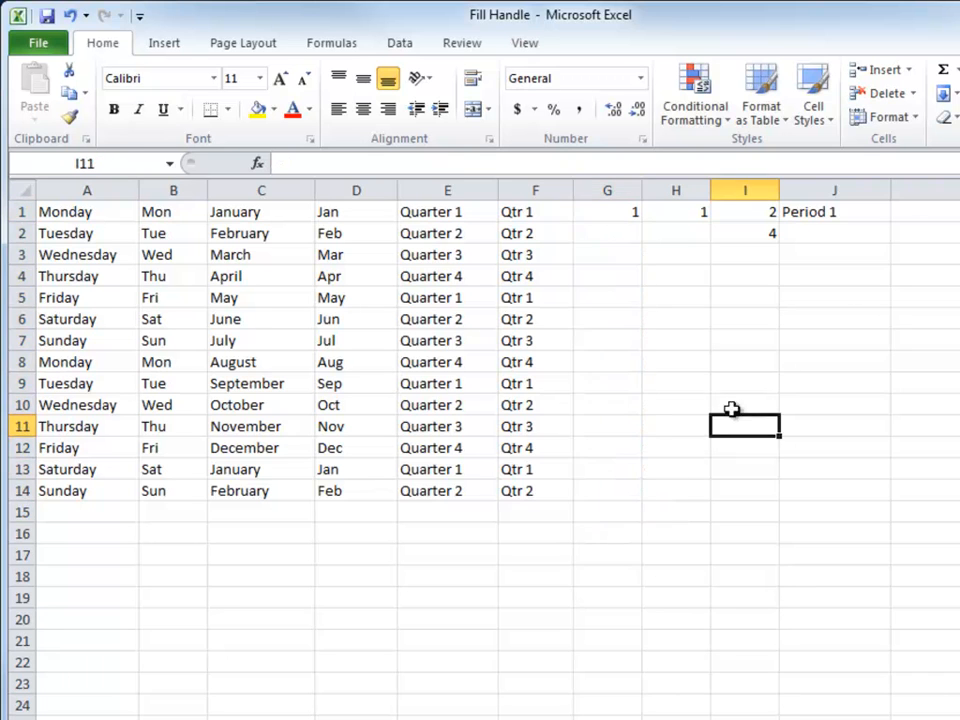
- Extend the numbers in G1 and H1 down to row 14 as series increasing by 1
left_click(617, 215)
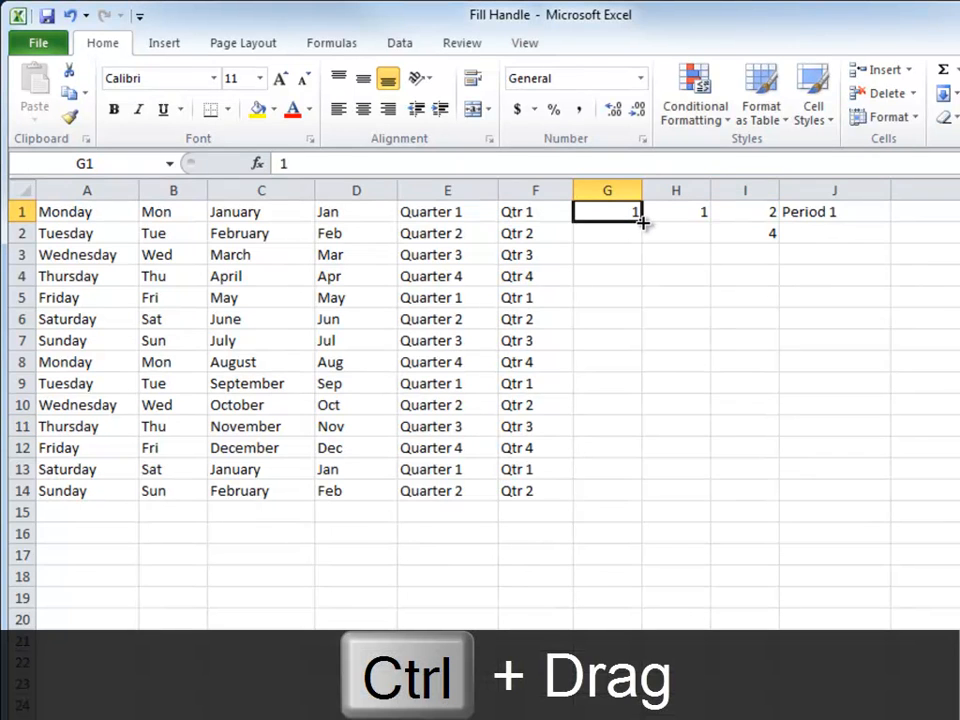
left_click_drag(644, 221, 640, 494)
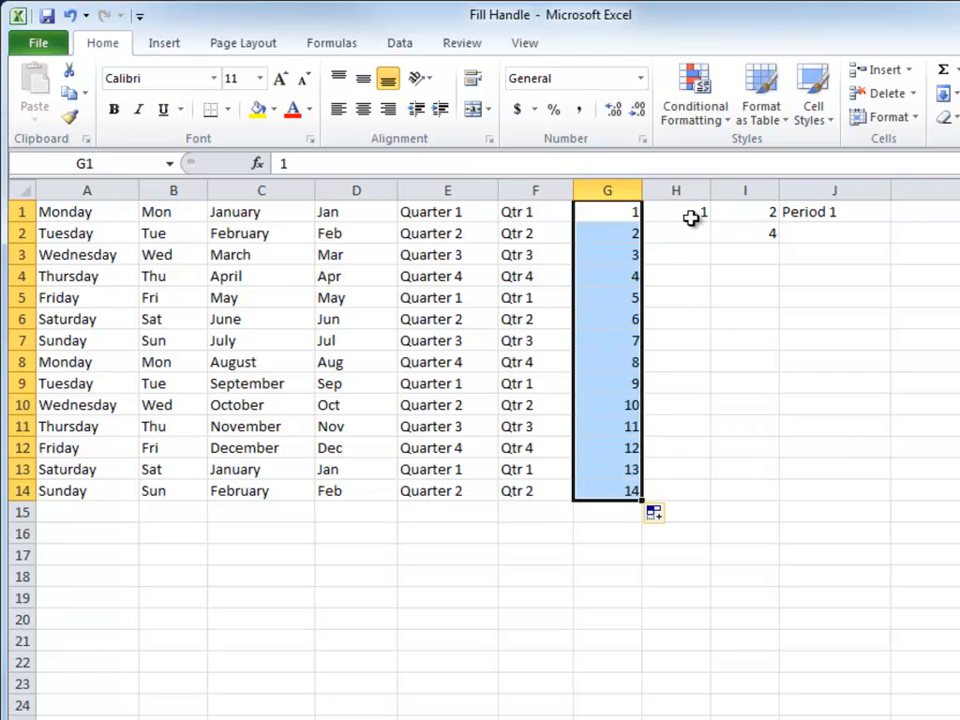
left_click(690, 215)
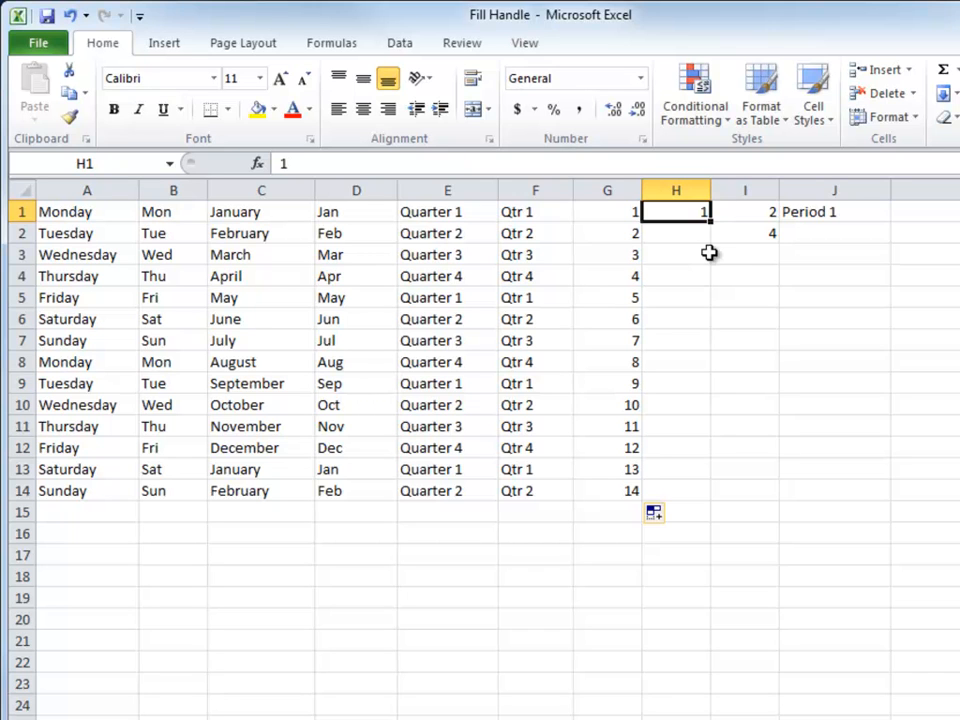
left_click_drag(712, 221, 681, 508)
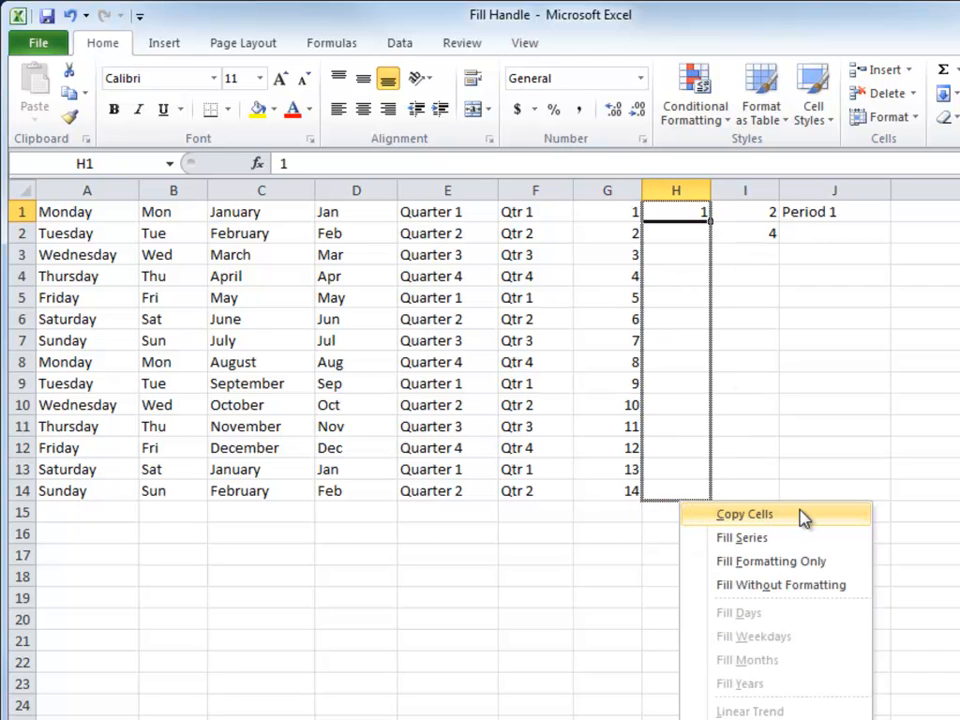
left_click(735, 538)
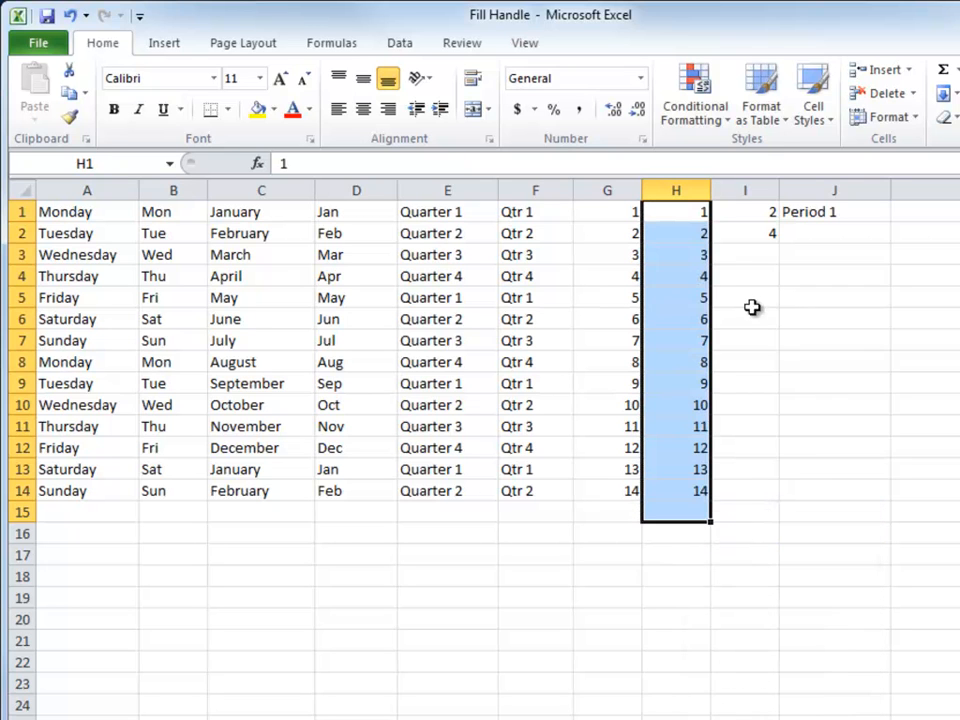
- Try filling I2 alone down to row 14, undo it, and fill from the pair I1:I2 to row 14 instead
left_click(754, 209)
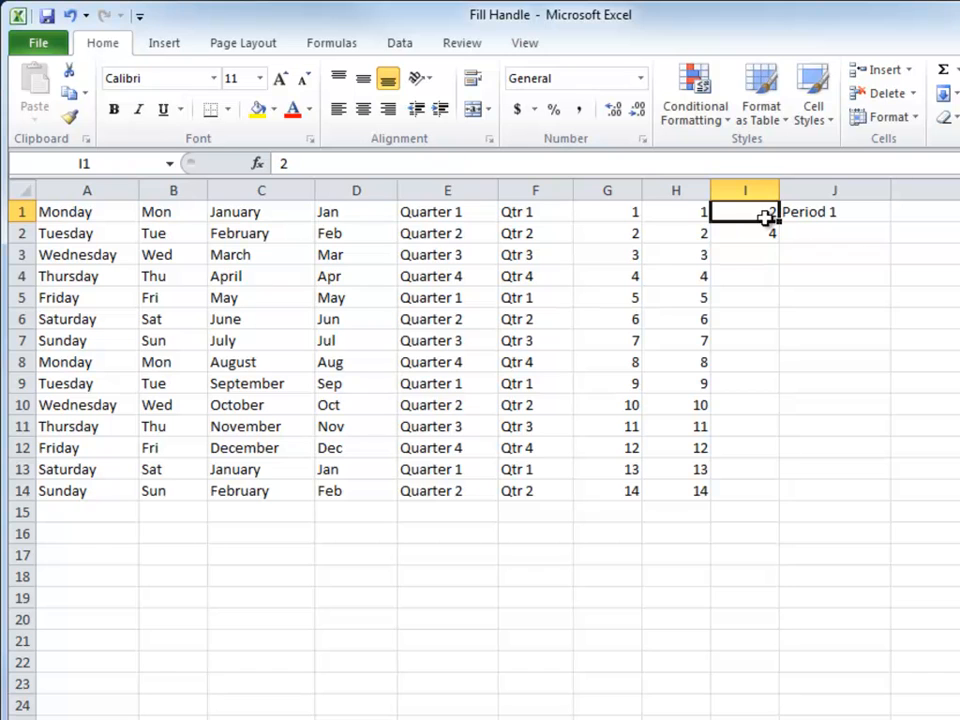
left_click(769, 236)
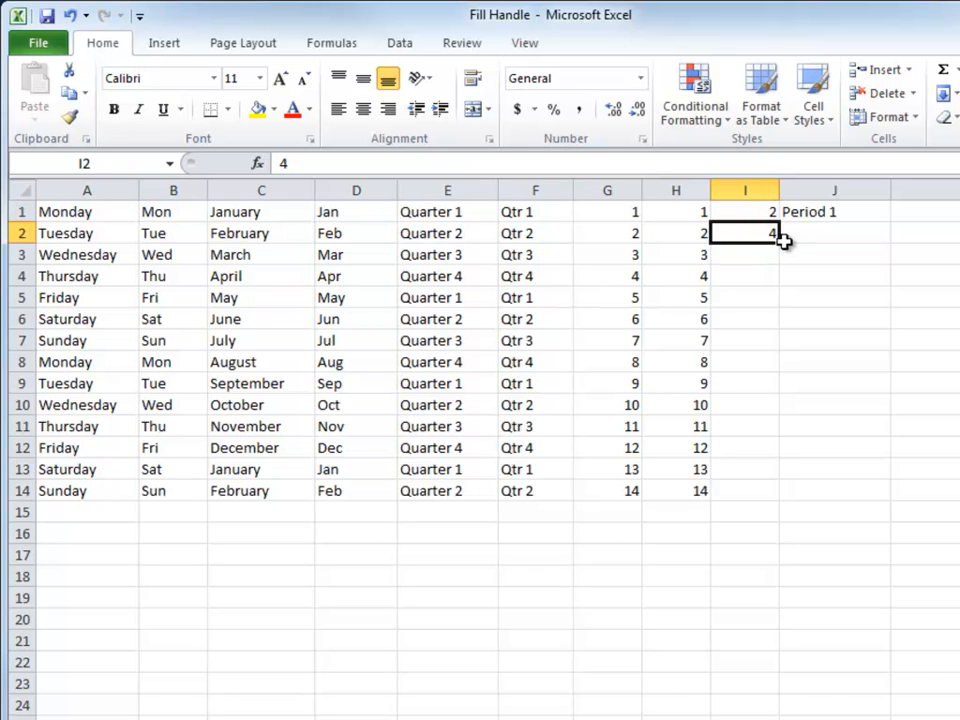
left_click_drag(784, 246, 792, 502)
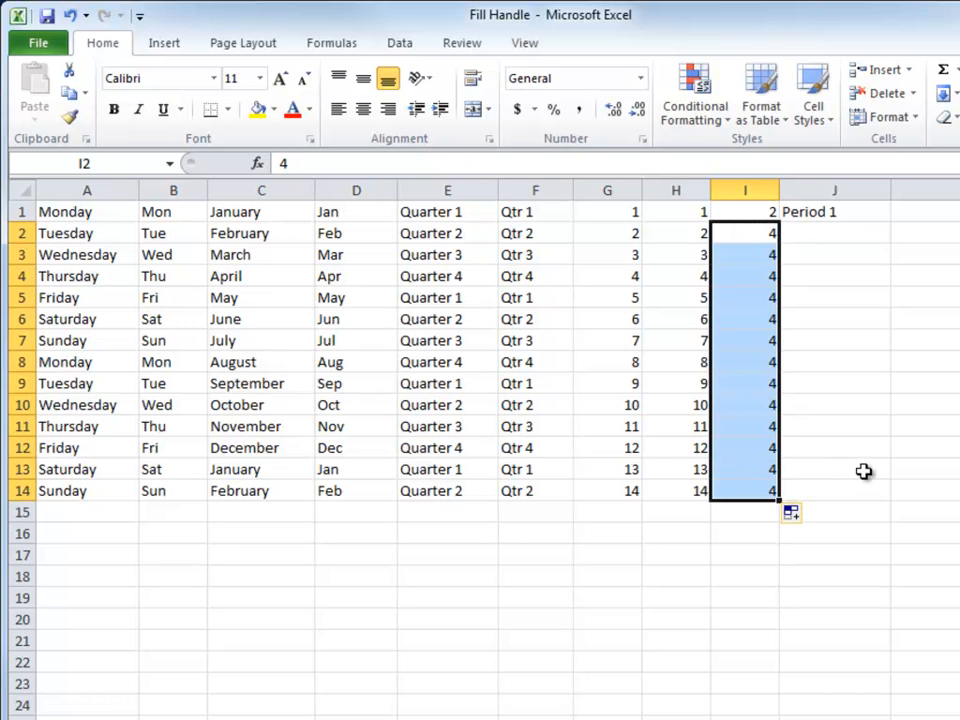
key("ctrl+z")
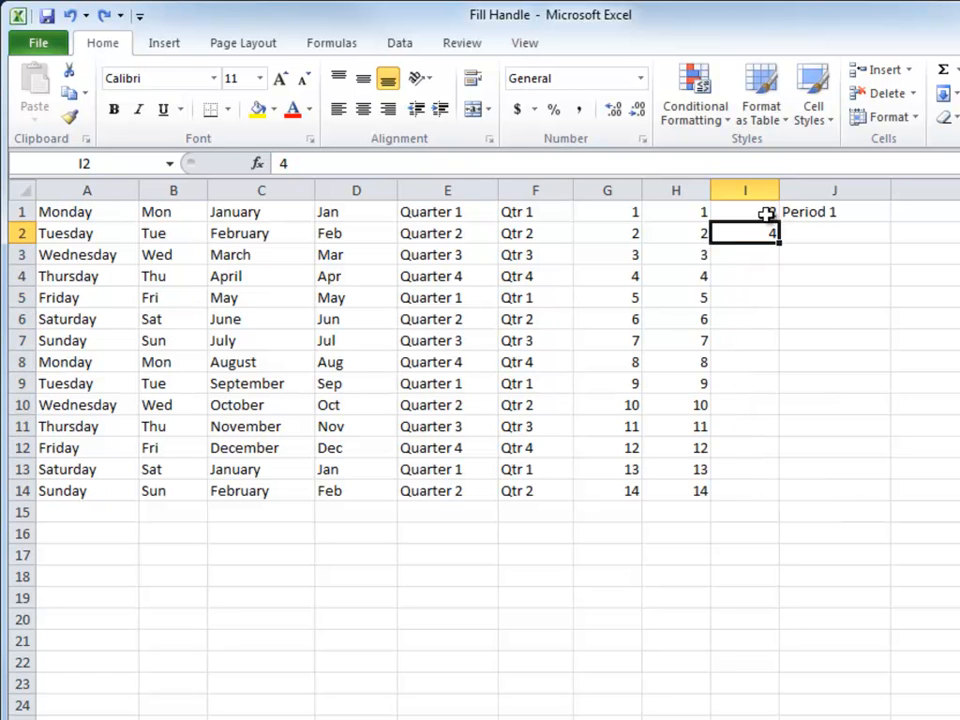
left_click_drag(764, 211, 764, 500)
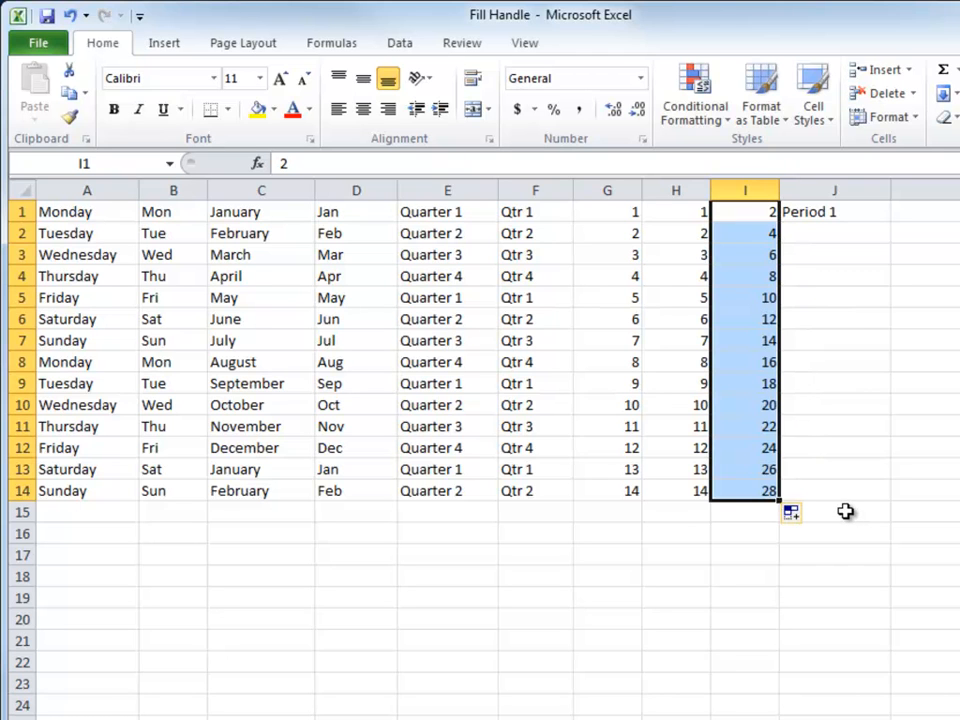
- Enter 5 in I1 and 10 in I2, and extend the pair's pattern down to row 14
left_click(761, 215)
type("5")
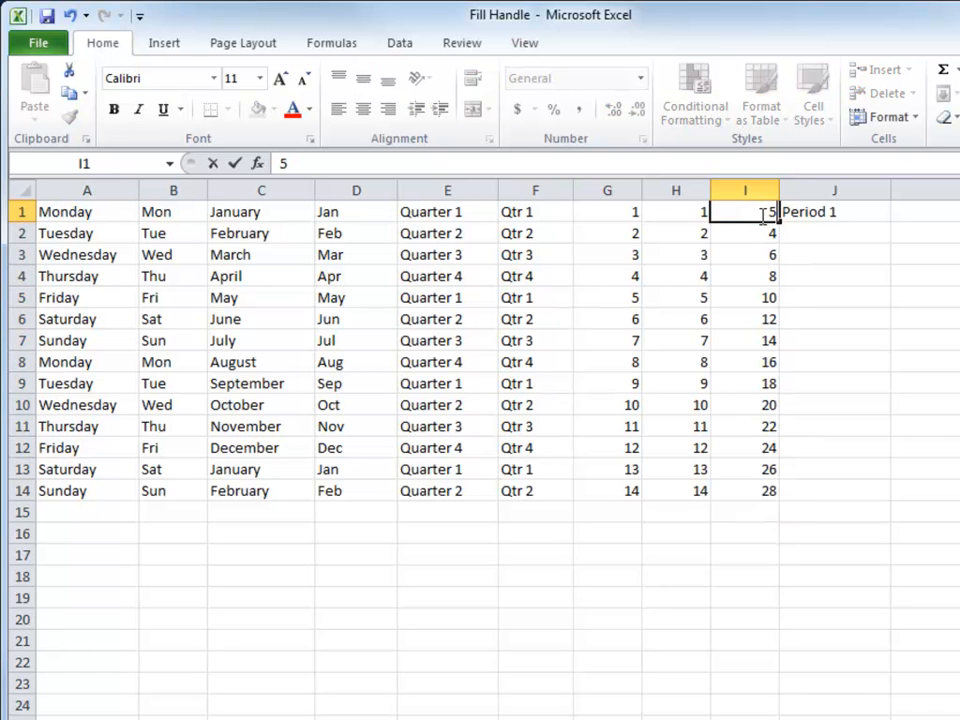
key("Return")
type("10")
key("Return")
left_click_drag(761, 215, 778, 508)
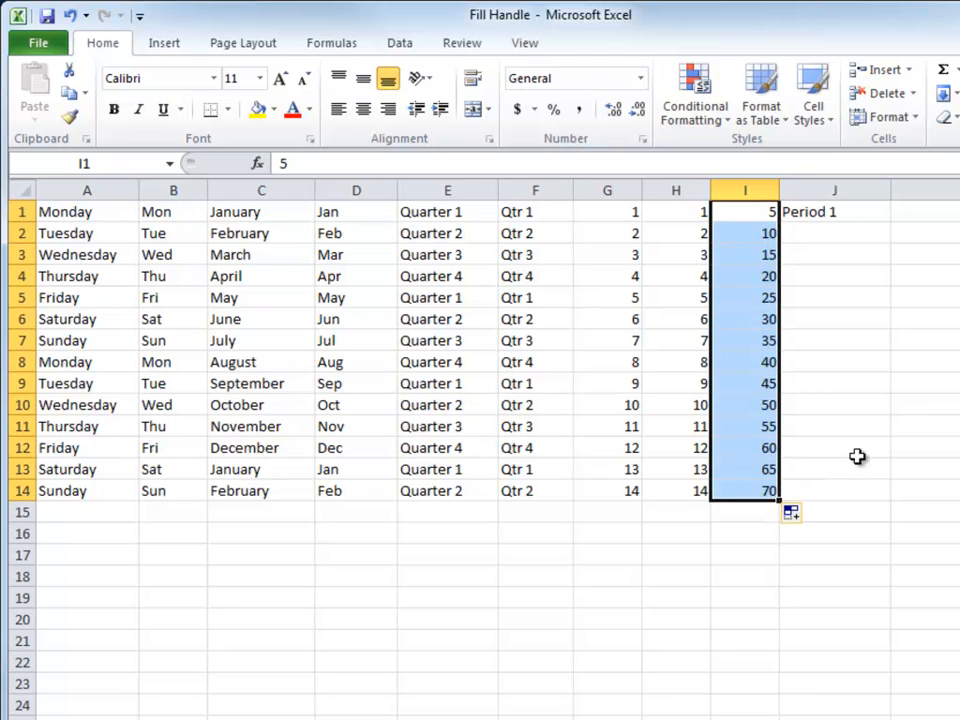
- Fill the Period 1 label from J1 and the date 1/1/2010 from K1 down to row 14 as series
left_click(828, 212)
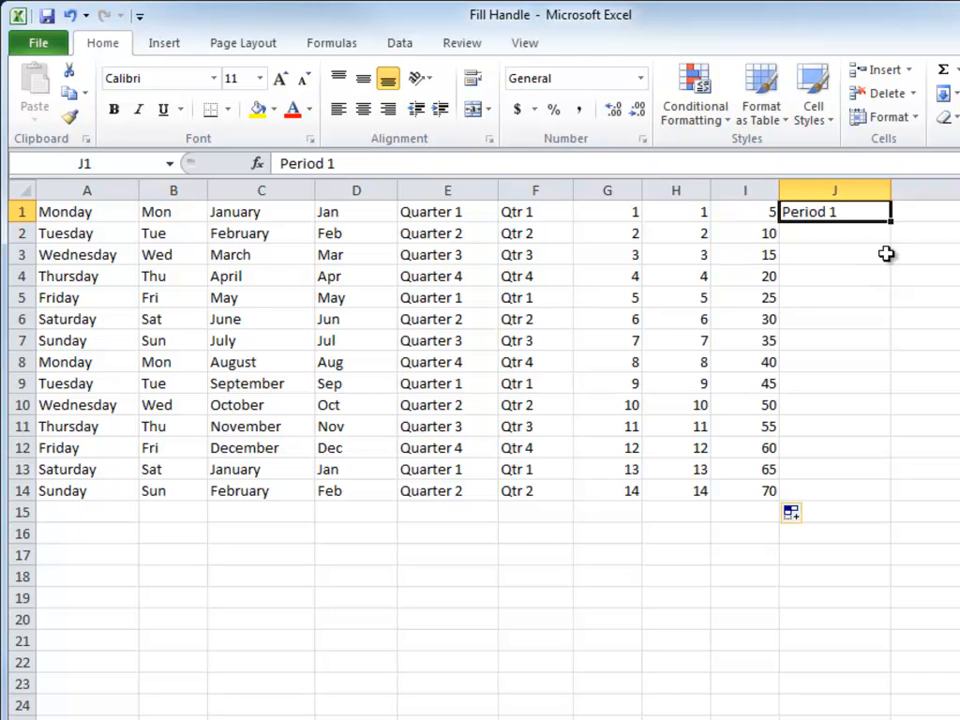
left_click_drag(893, 225, 876, 508)
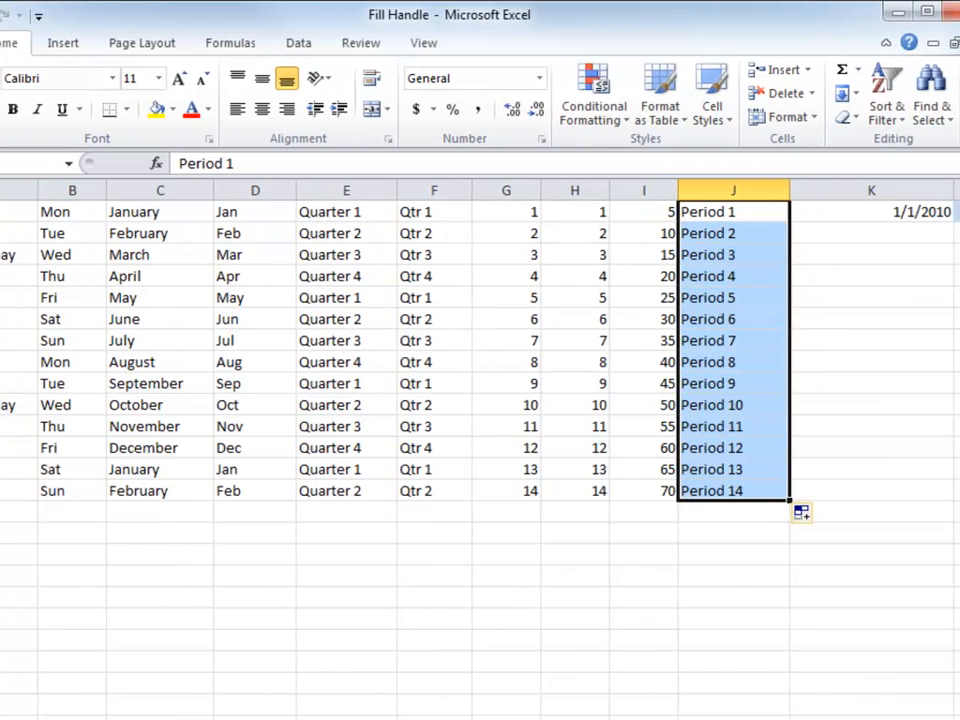
left_click(761, 212)
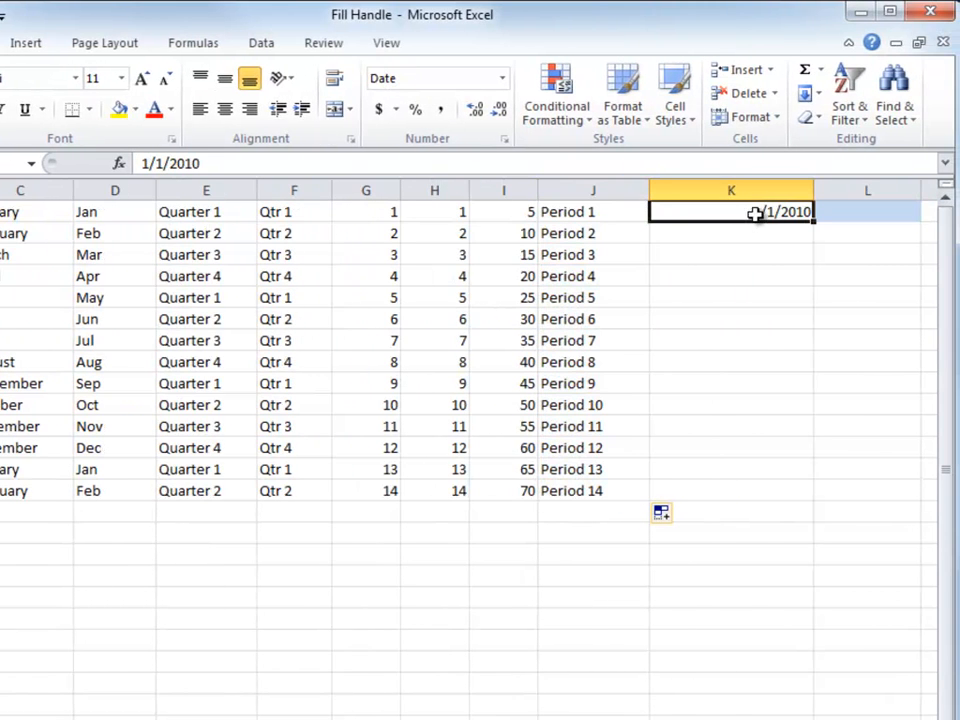
left_click_drag(812, 222, 795, 507)
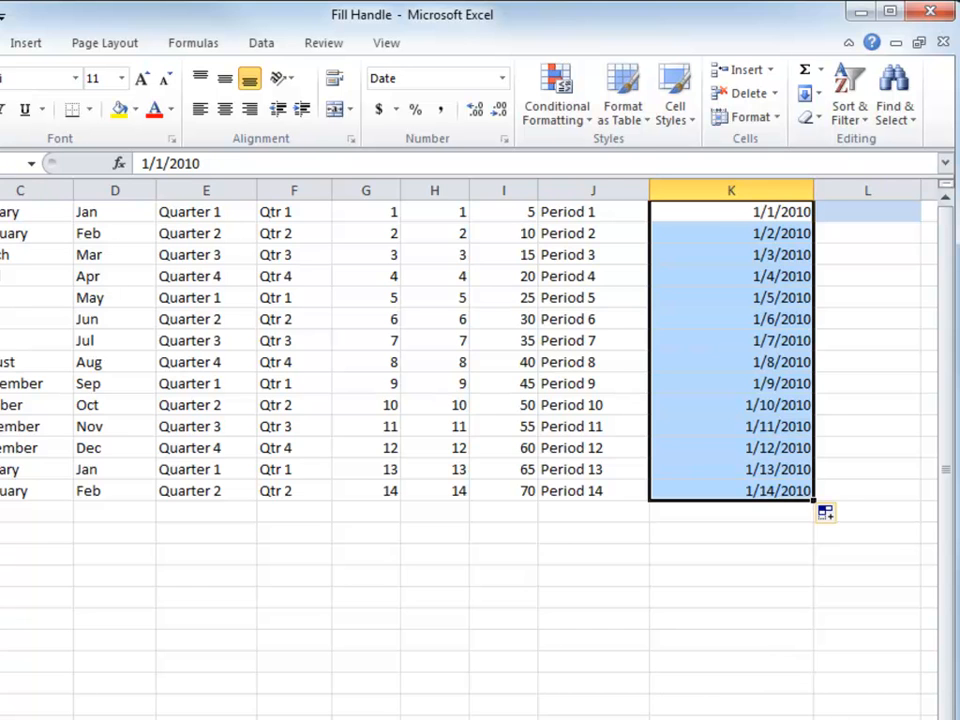
- Copy the blue shading of the empty cell L1 down to row 14
scroll(470, 450, "right", 1)
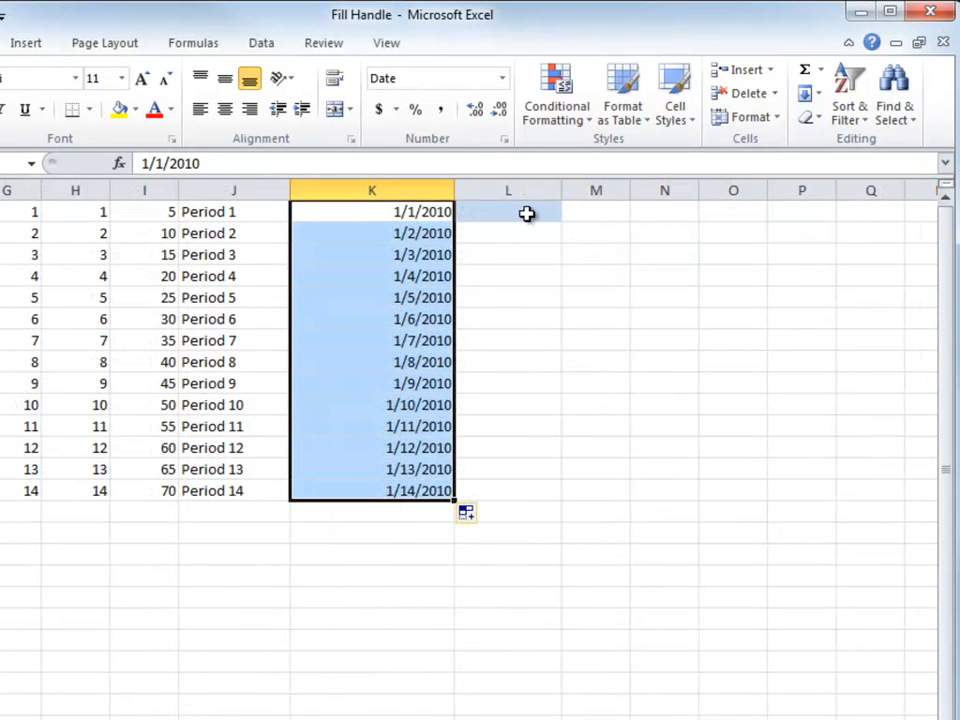
left_click(529, 216)
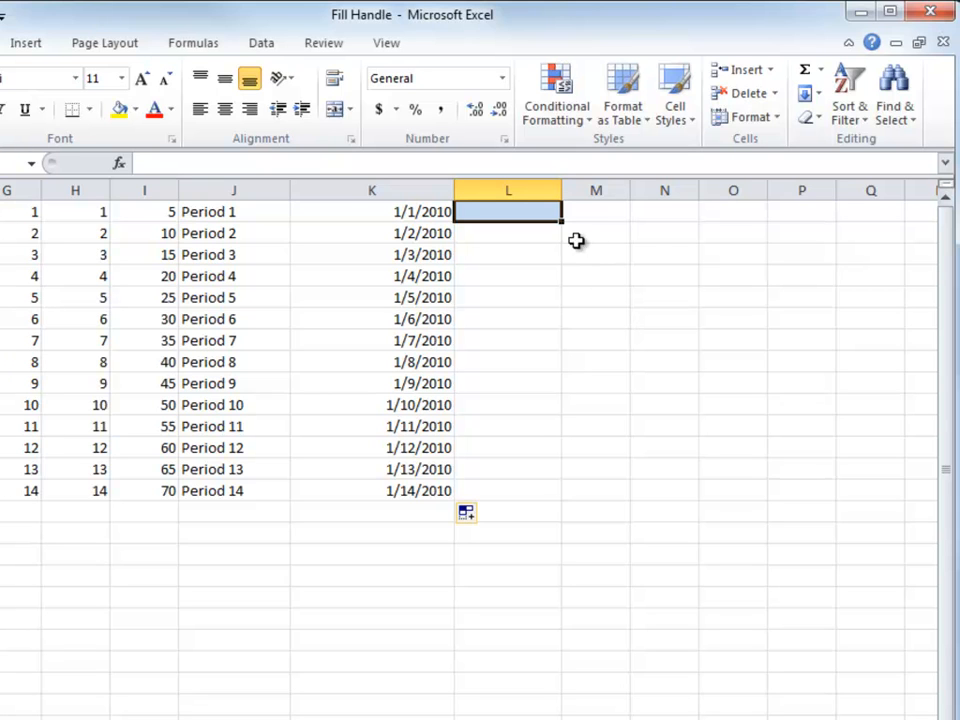
left_click_drag(562, 223, 566, 500)
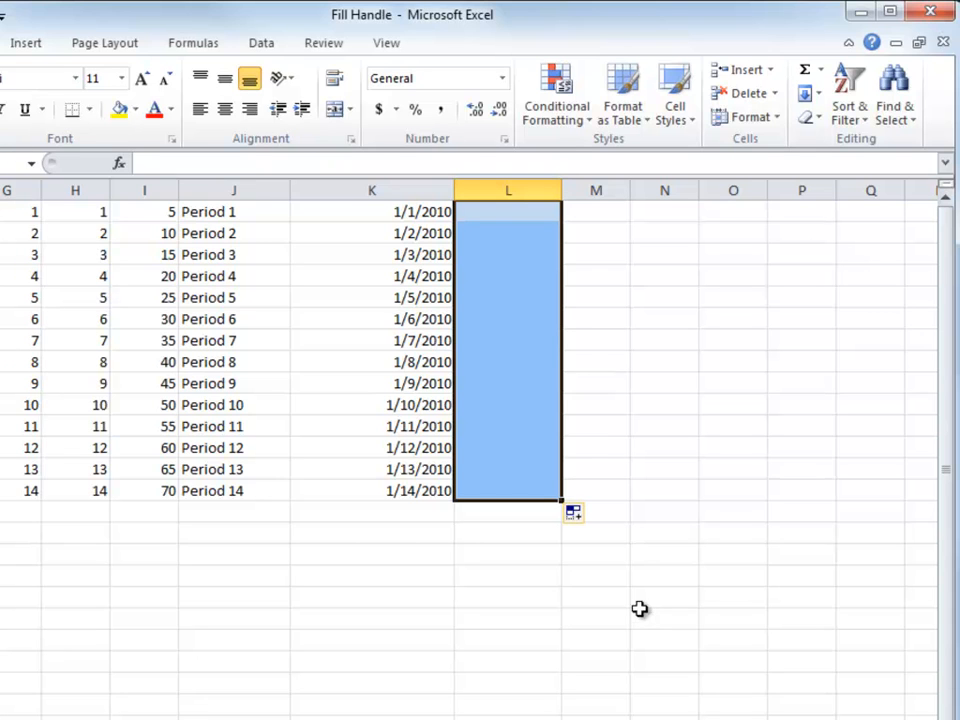
- Enter "text" in L1 and copy it with its blue shading down to row 14
left_click(497, 219)
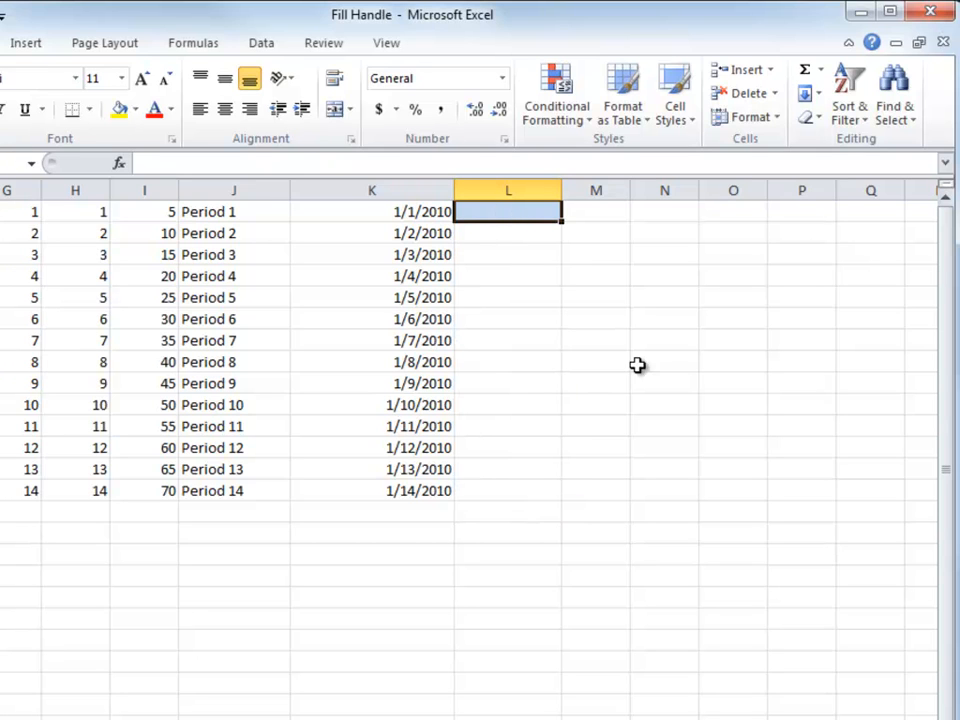
type("text")
key("Return")
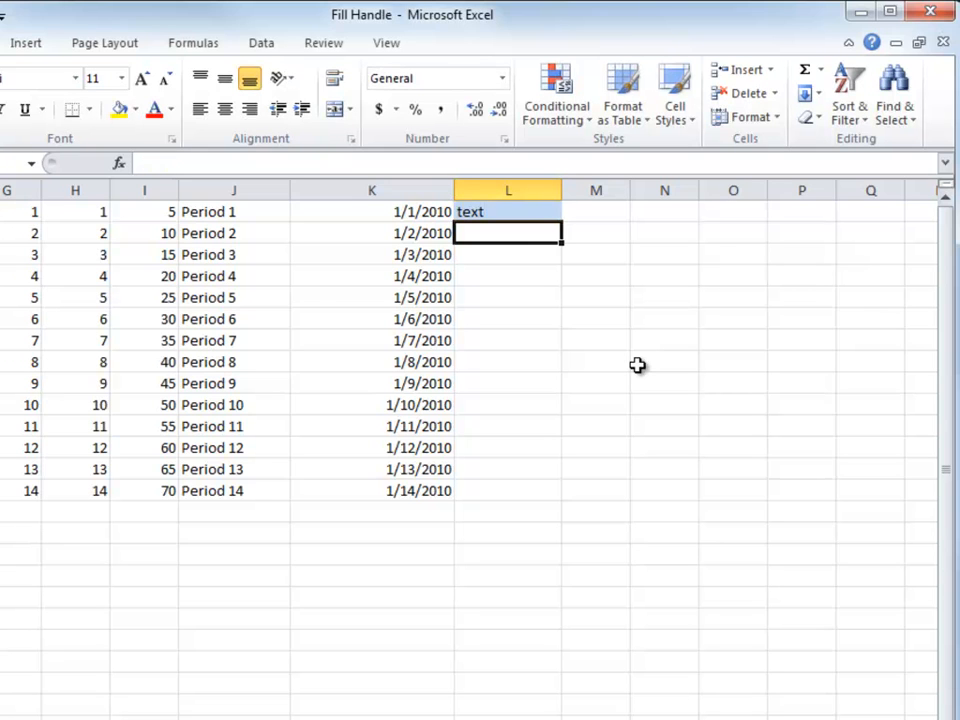
left_click(515, 212)
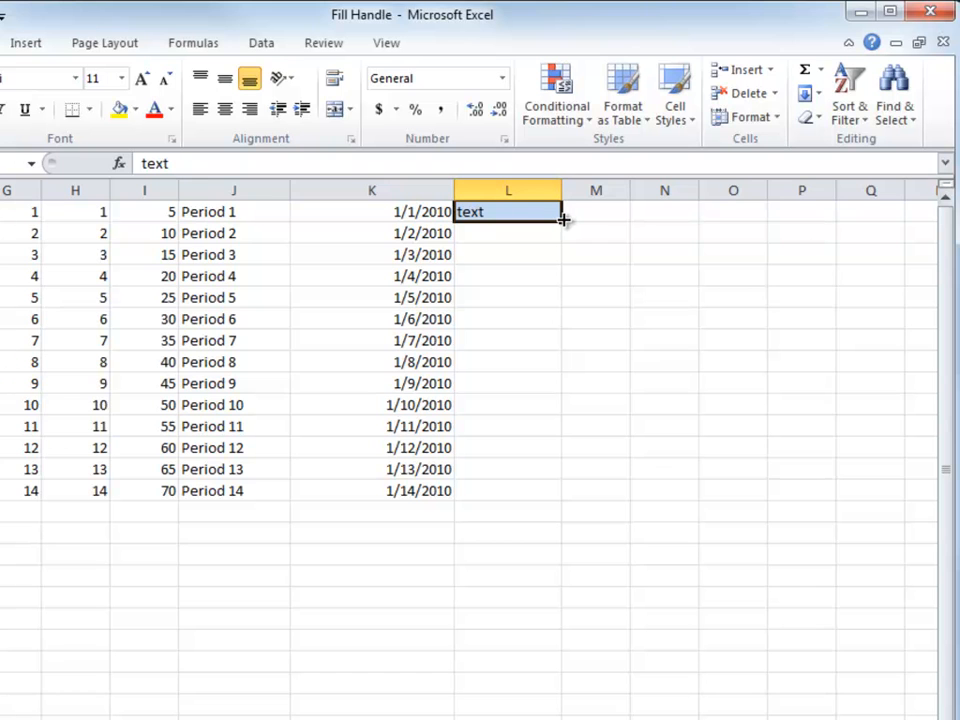
left_click_drag(563, 219, 543, 501)
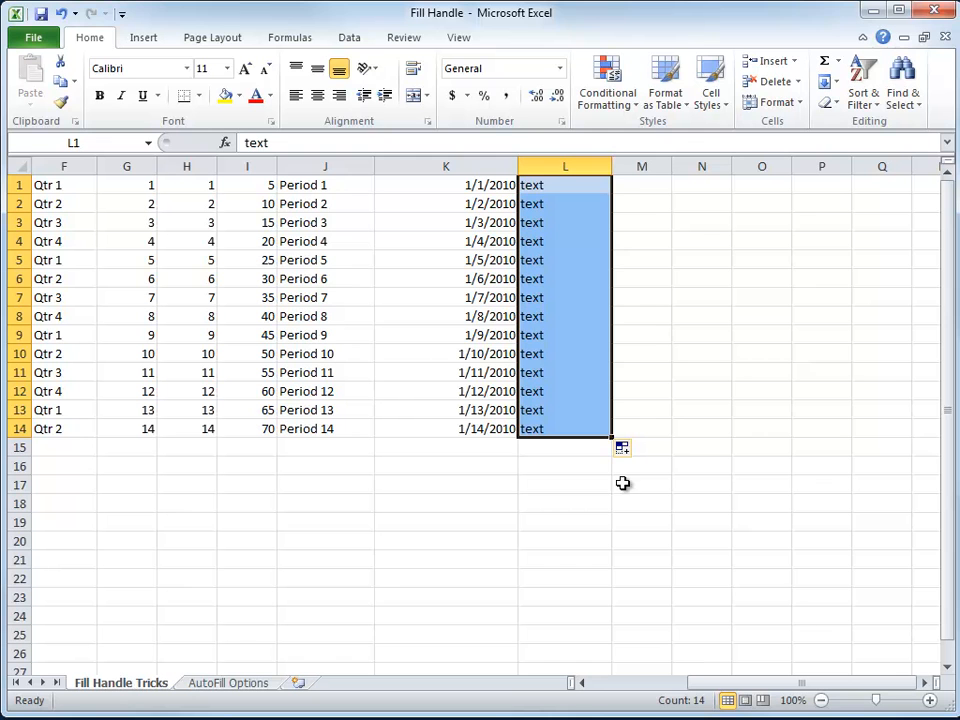
- On the AutoFill Options sheet, fill A2 down to row 13 with Fill Formatting Only to apply the red font
left_click(234, 682)
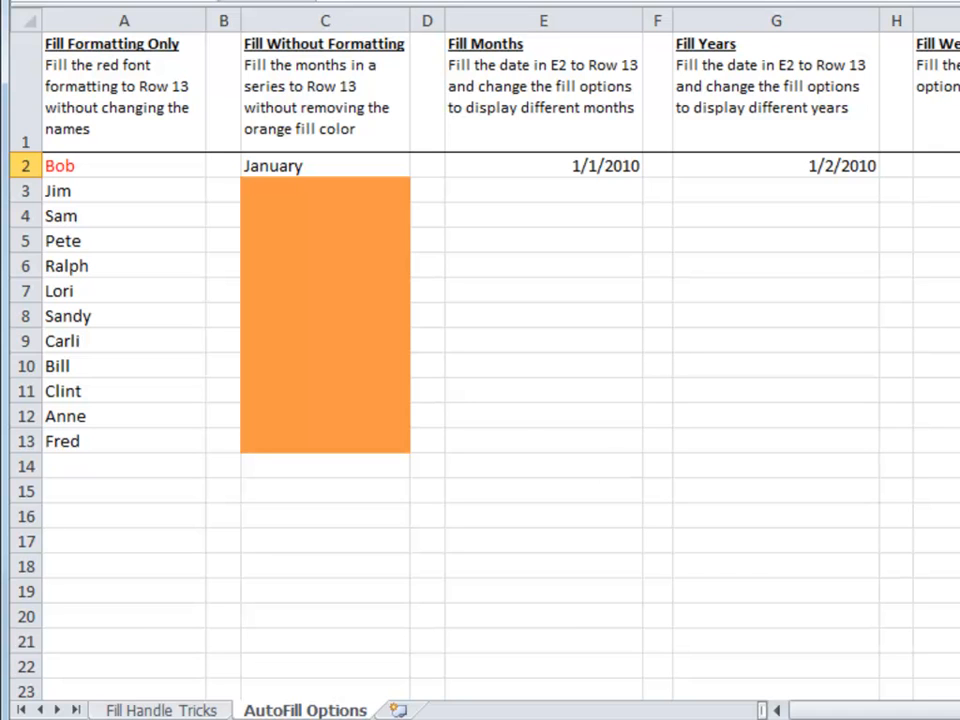
left_click(62, 169)
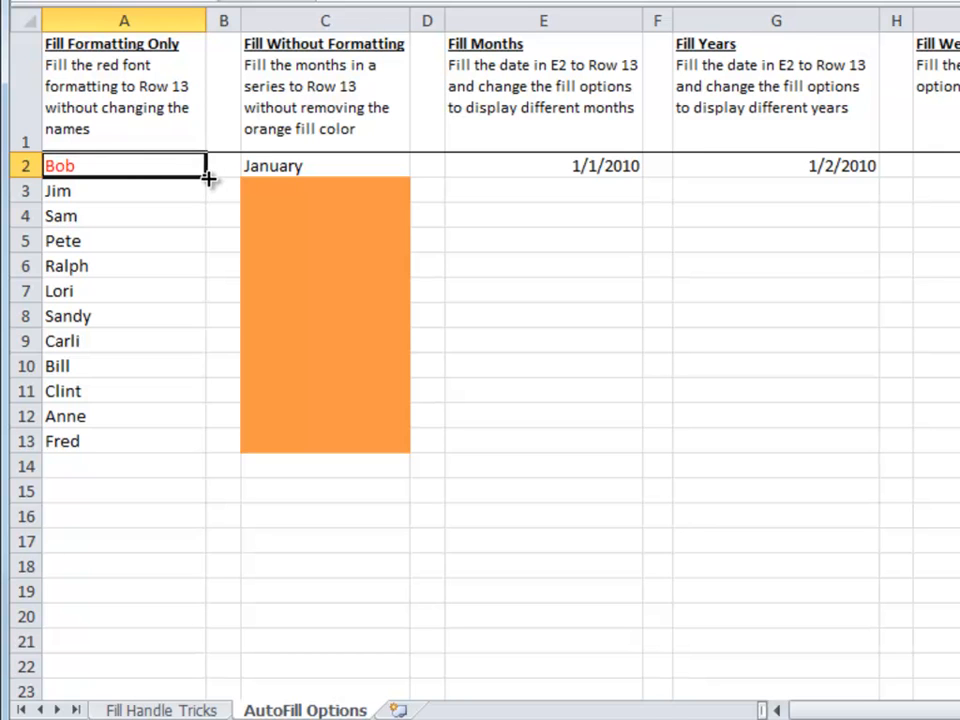
left_click_drag(208, 178, 177, 452)
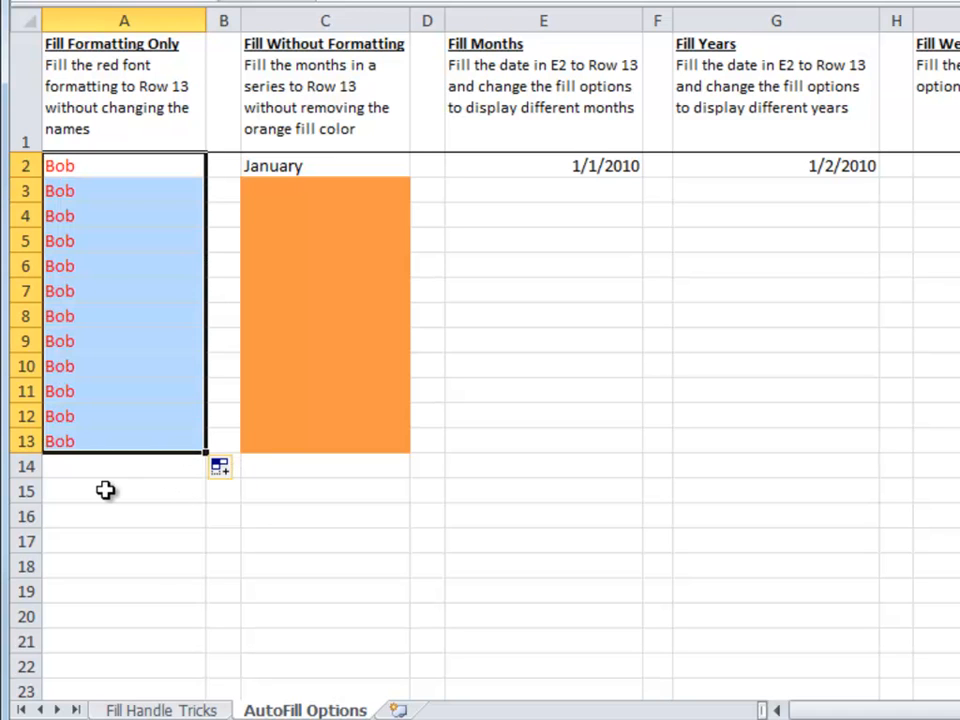
left_click(227, 484)
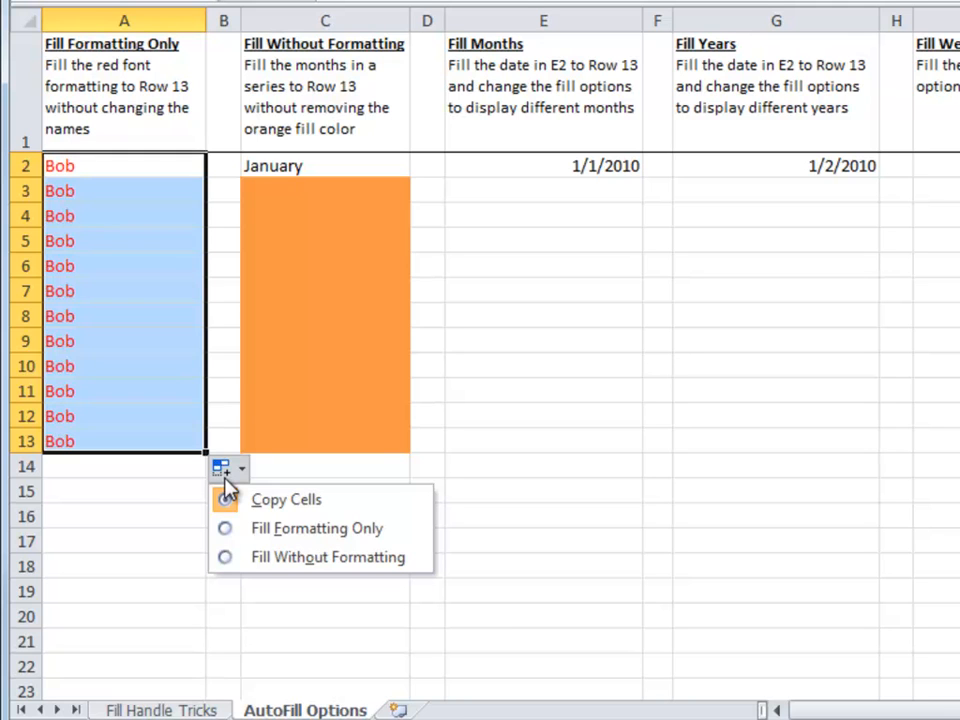
left_click(226, 533)
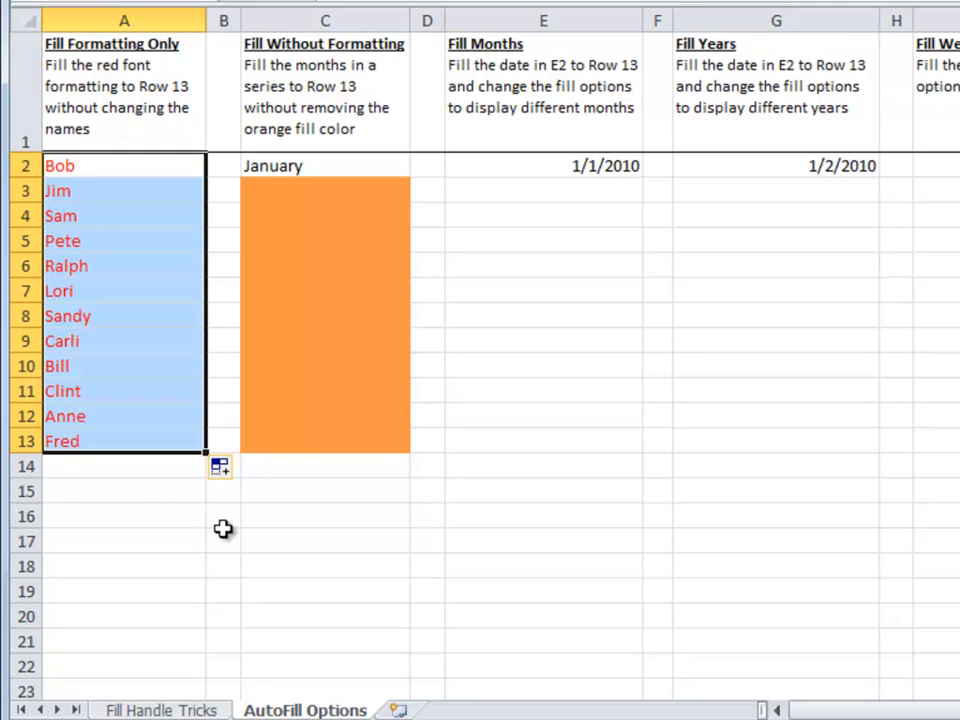
- Fill January from C2 down to row 13 as a month series using Fill Without Formatting
left_click(265, 170)
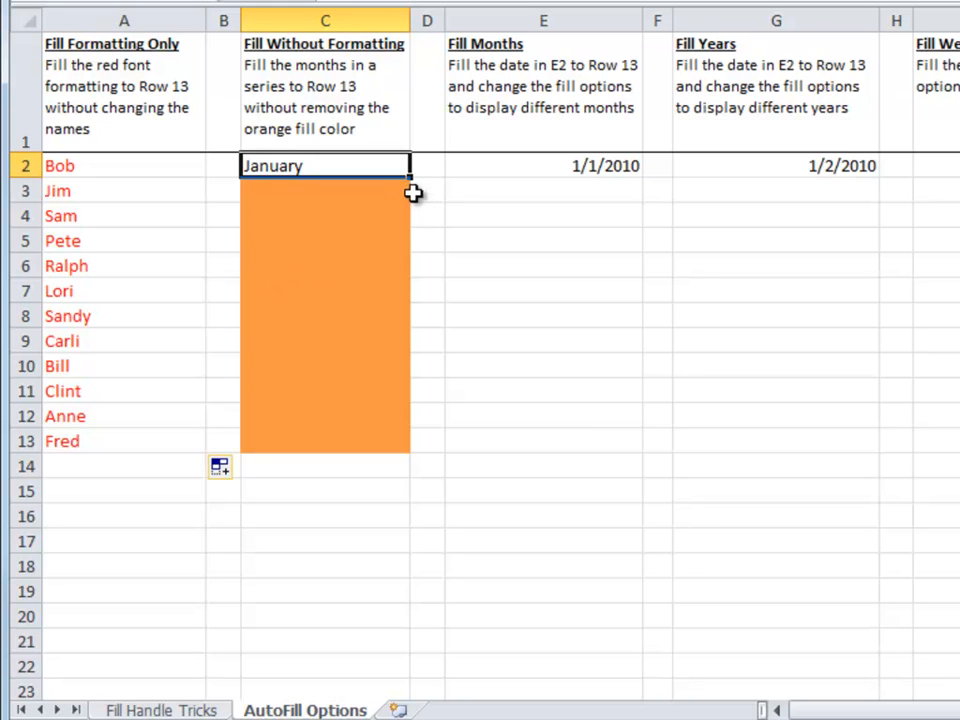
left_click_drag(410, 178, 397, 457)
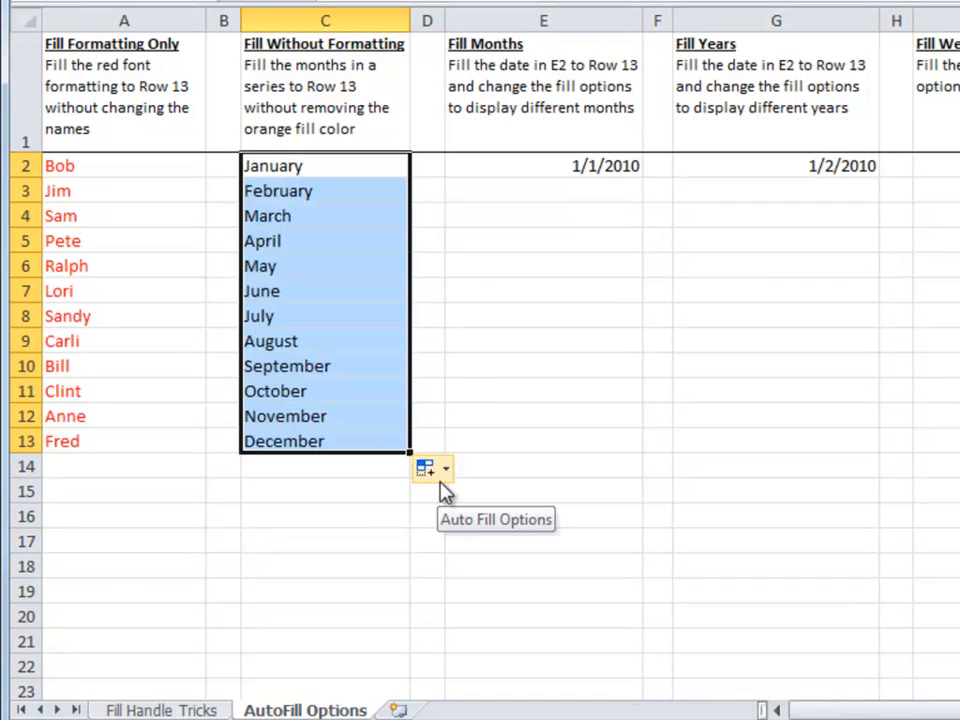
left_click(366, 399)
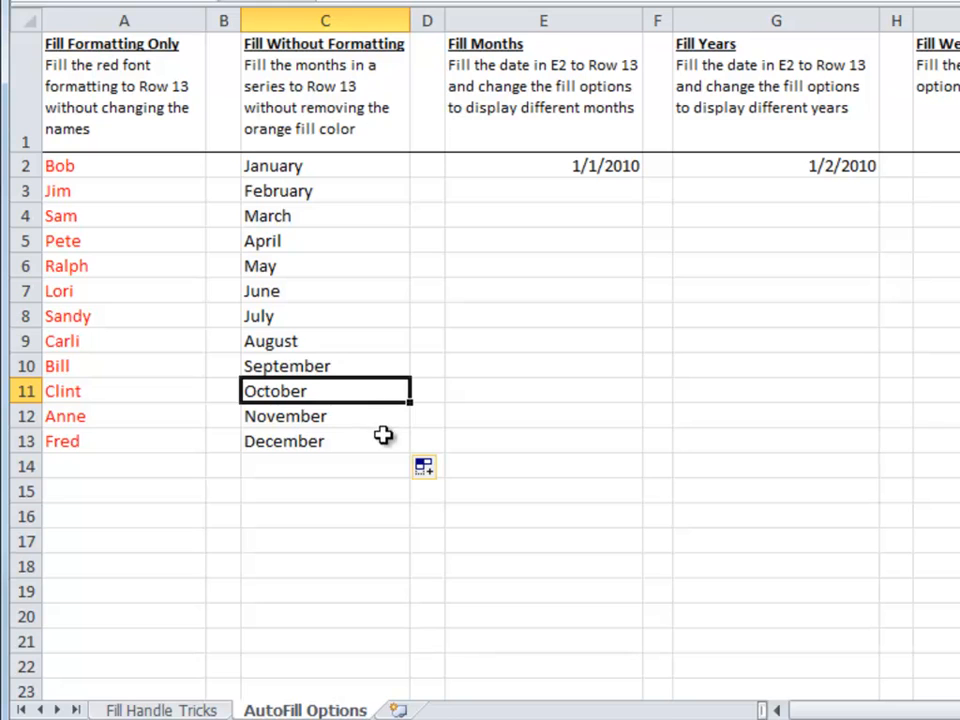
left_click(433, 478)
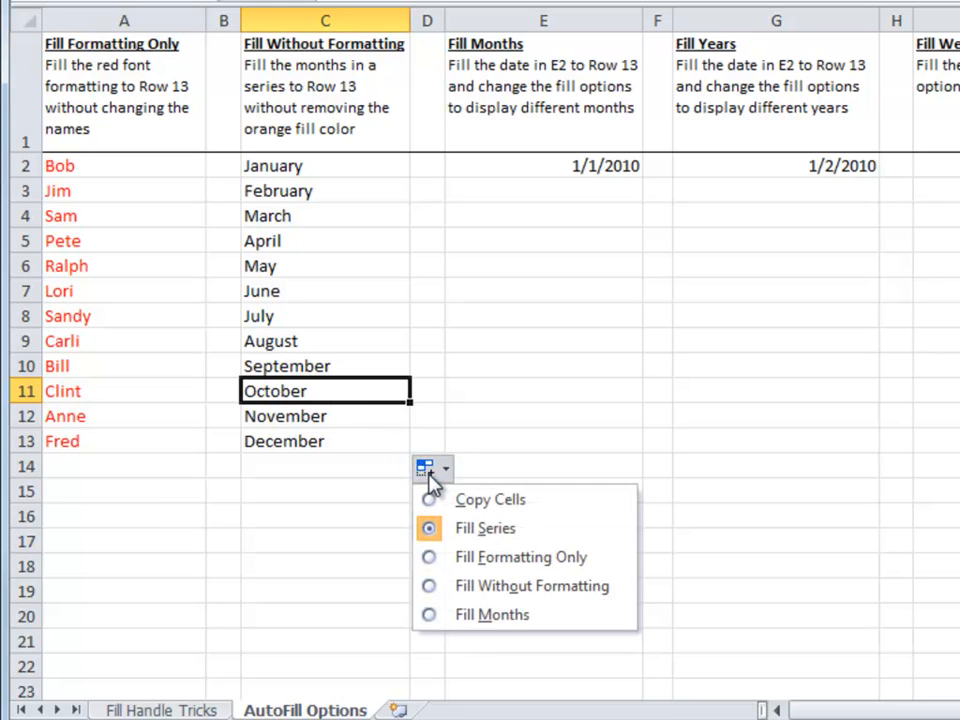
left_click(427, 598)
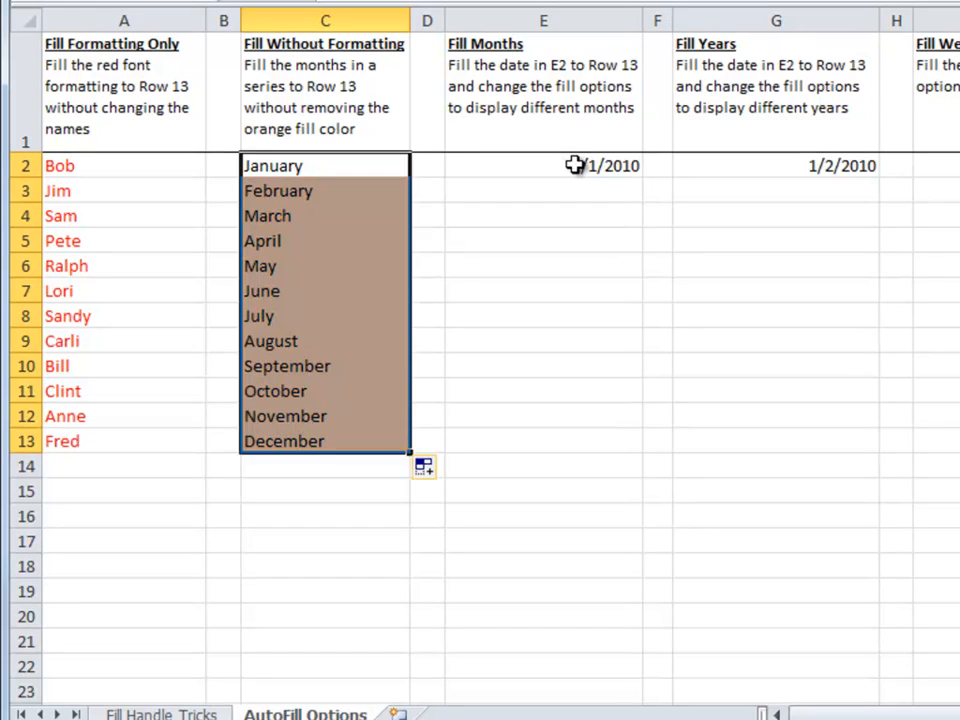
- Fill the date in E2 down to row 13 using the Fill Months option
left_click(575, 166)
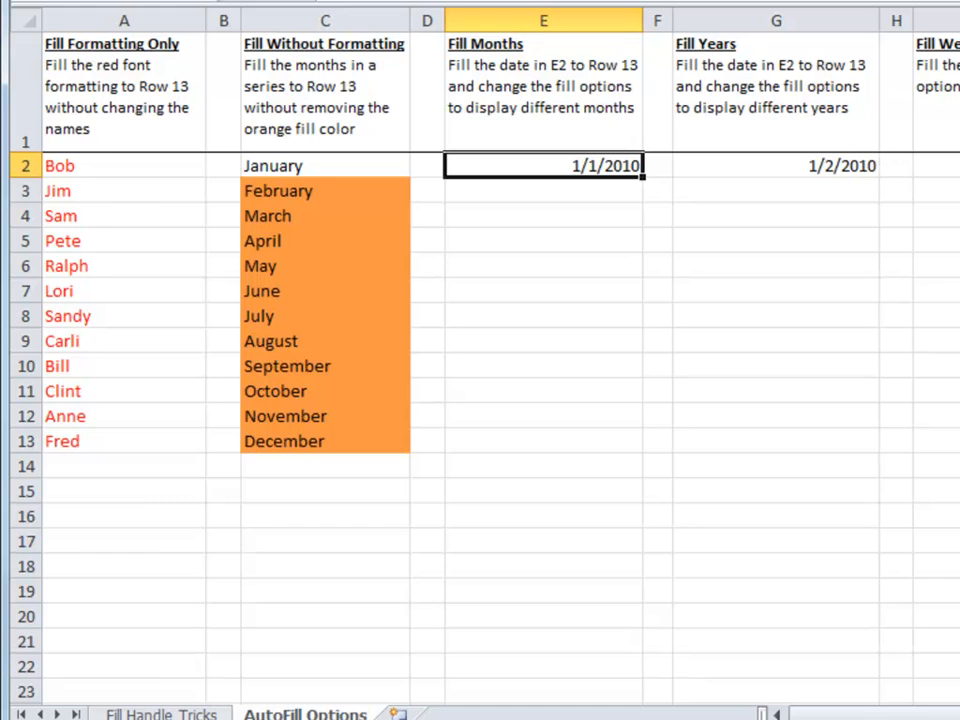
scroll(771, 244, "down", 1)
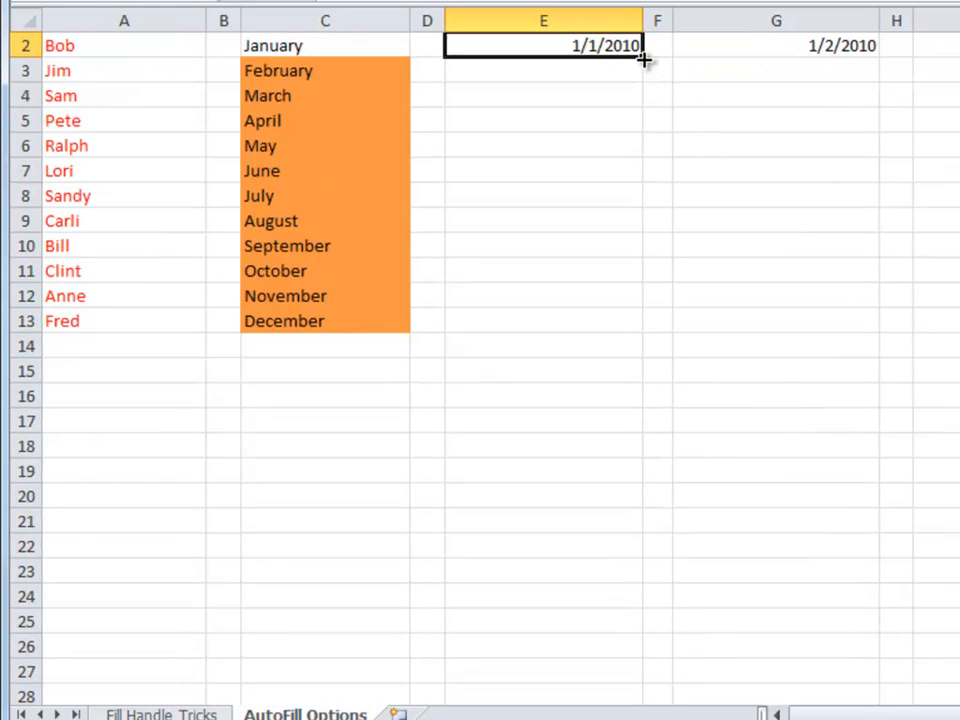
left_click_drag(643, 58, 637, 330)
left_click(672, 356)
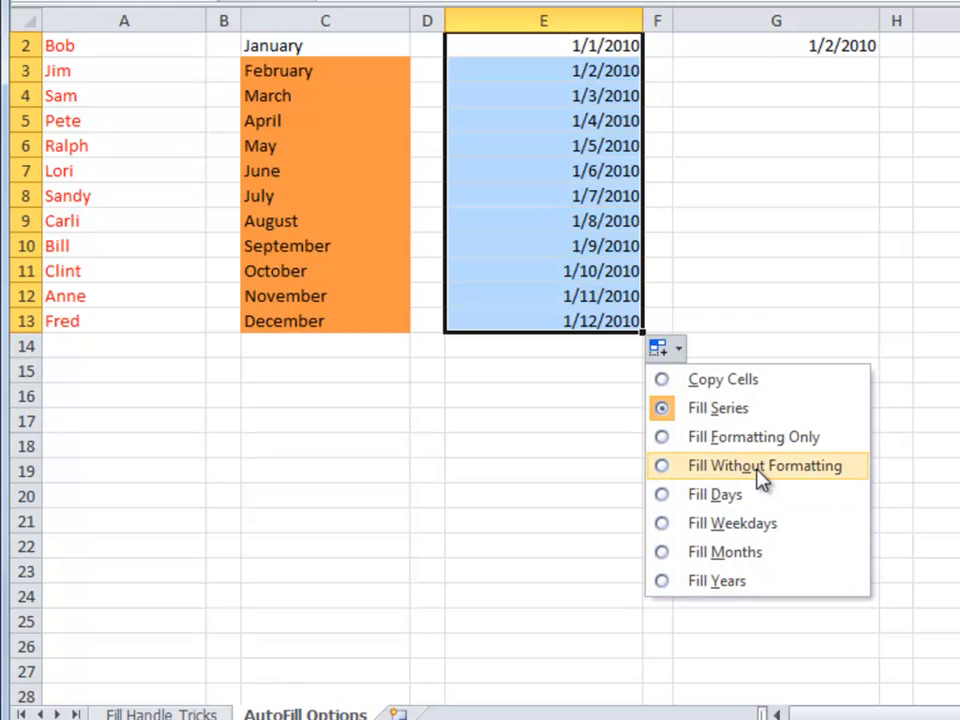
left_click(667, 556)
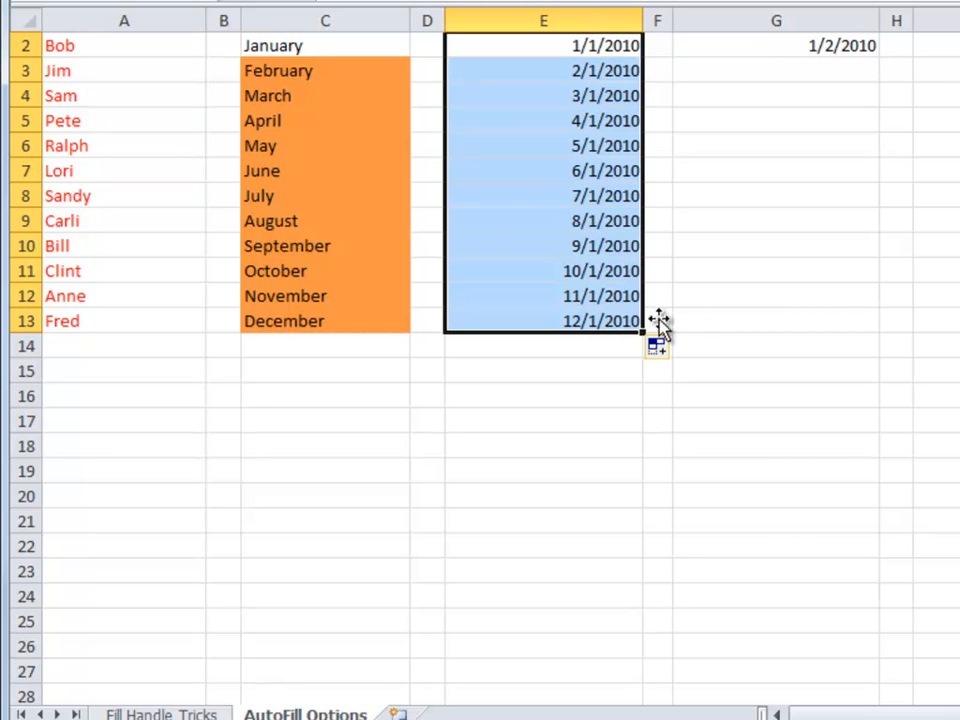
- Fill the date in G2 down to row 13 using the Fill Years option
left_click(831, 47)
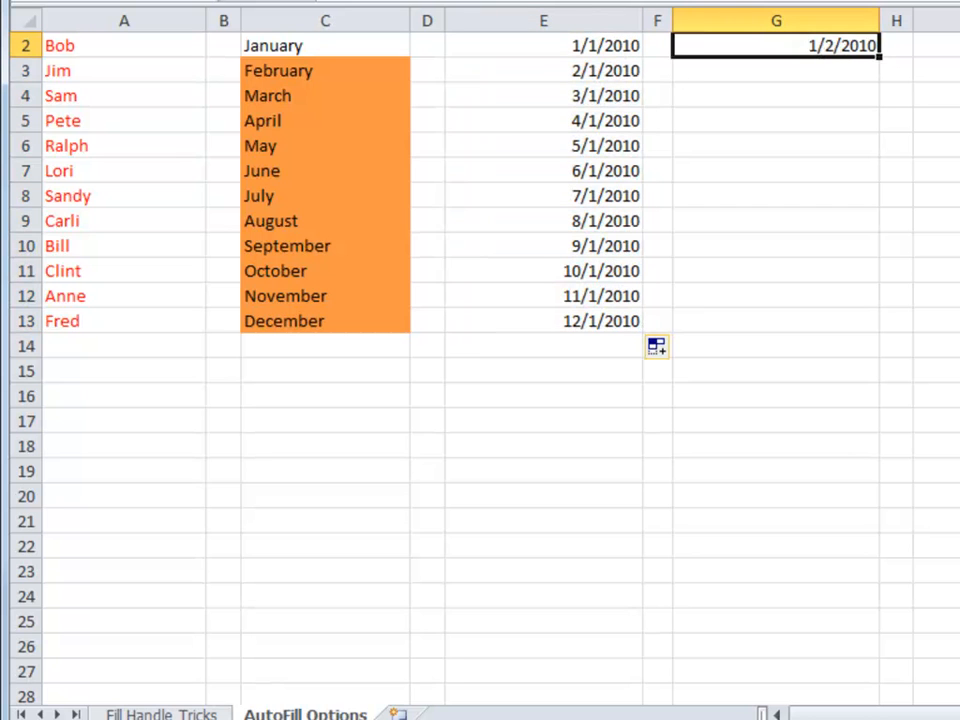
left_click_drag(879, 57, 877, 321)
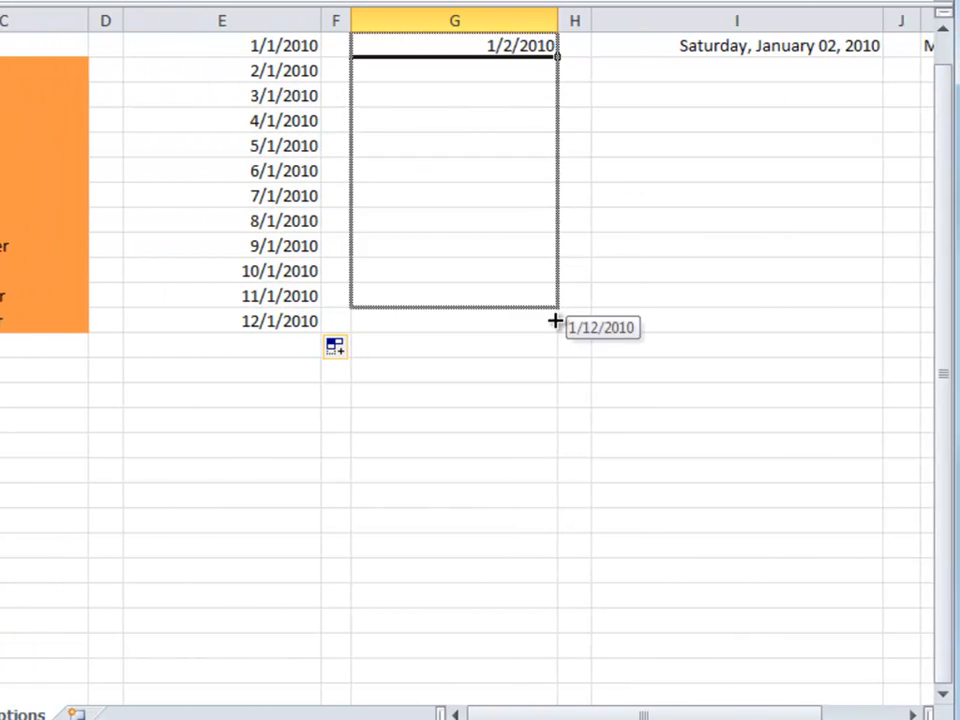
left_click_drag(555, 321, 557, 336)
left_click(579, 356)
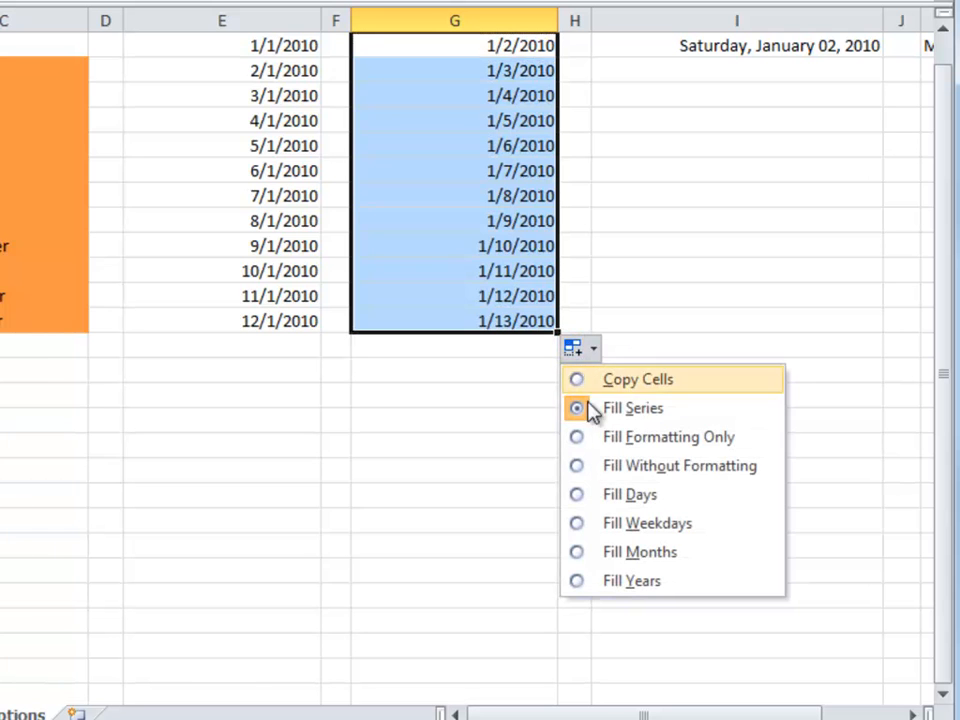
left_click(579, 582)
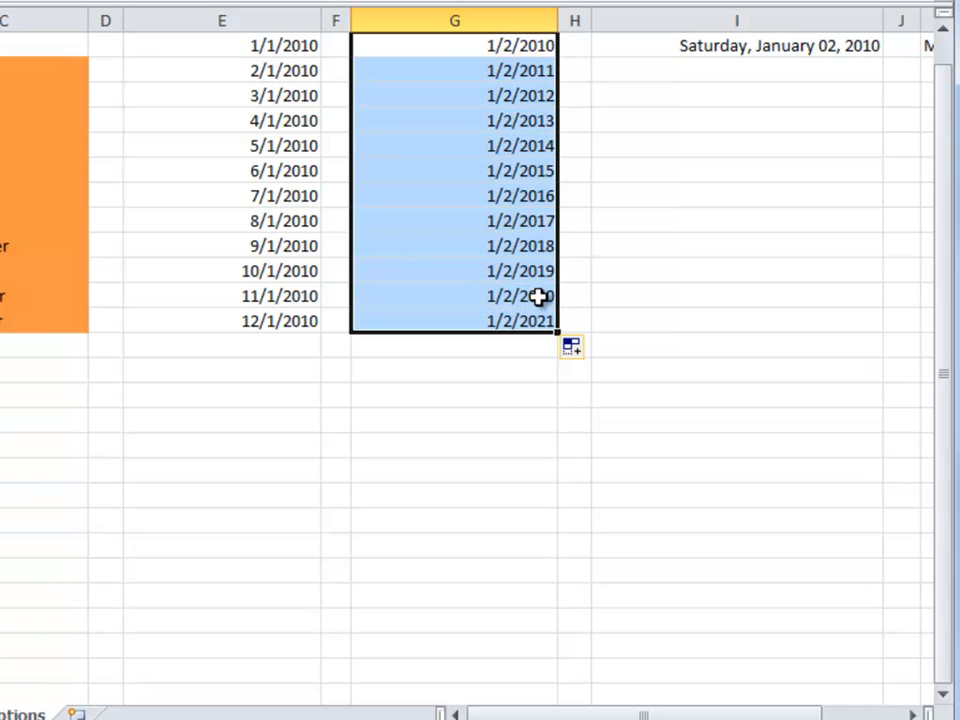
- Fill the long-format date in I2 down to row 13 using the Fill Weekdays option
left_click(766, 50)
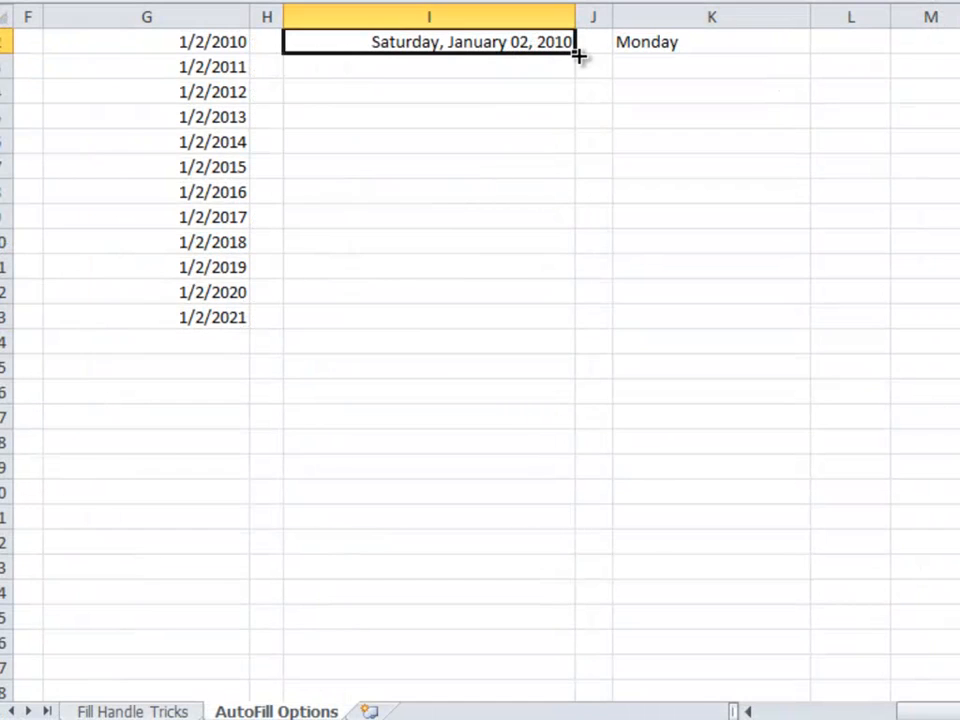
left_click_drag(578, 56, 543, 321)
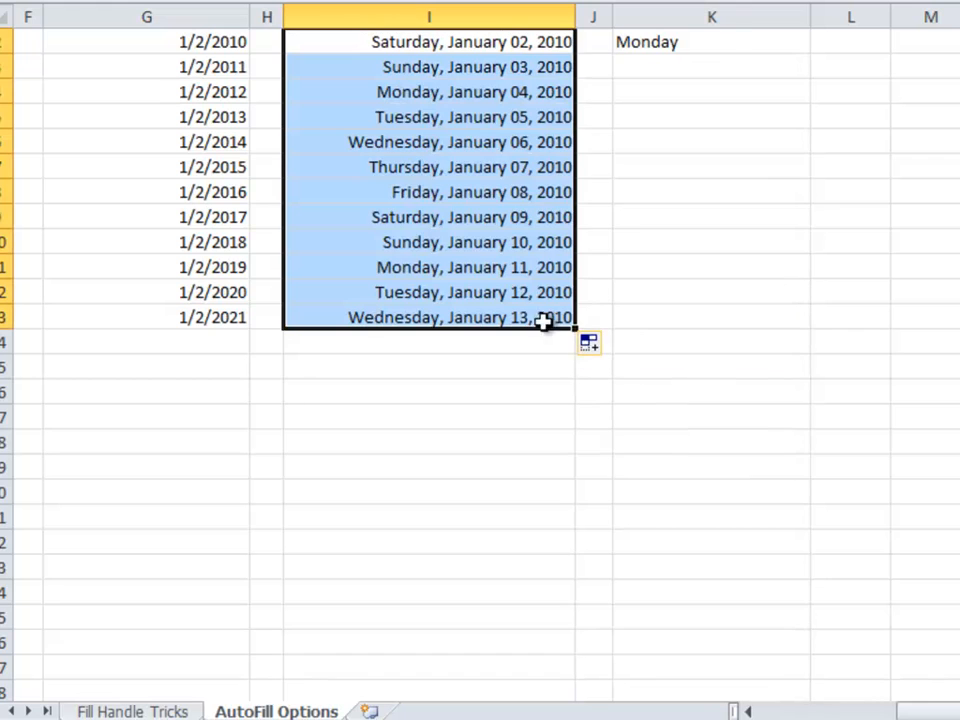
left_click(589, 346)
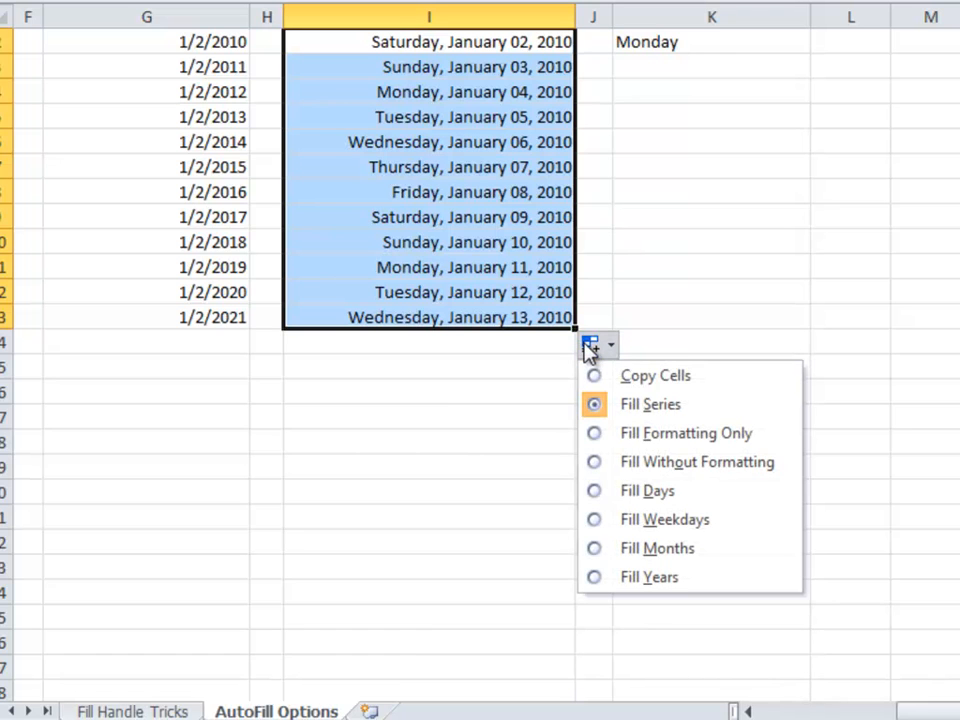
left_click(599, 518)
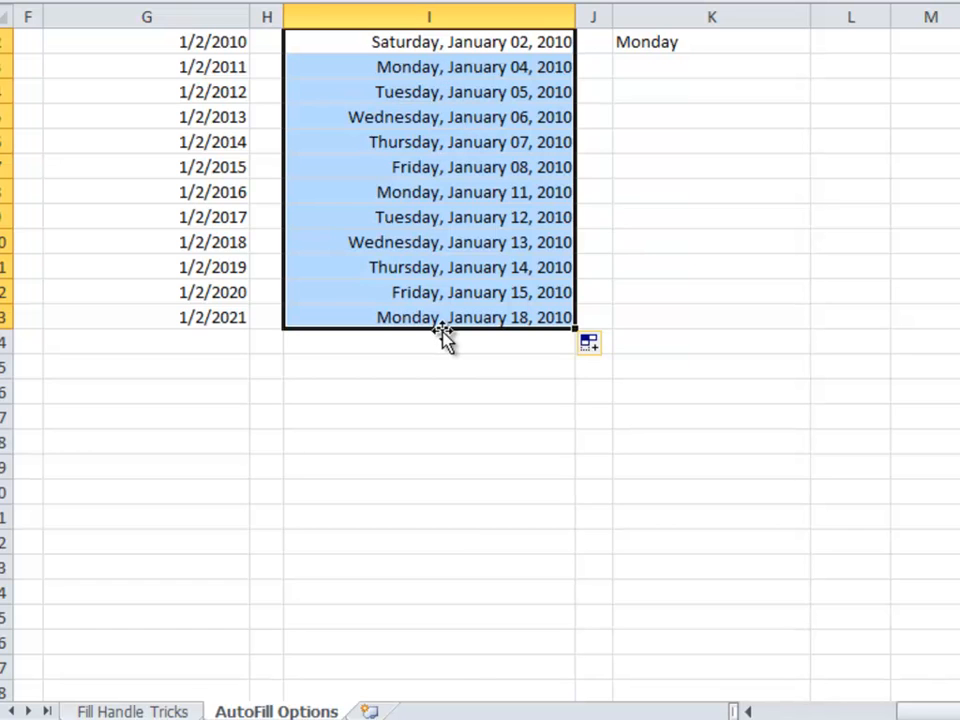
- Fill Monday from K2 down to row 13 using the Copy Cells option
left_click(650, 42)
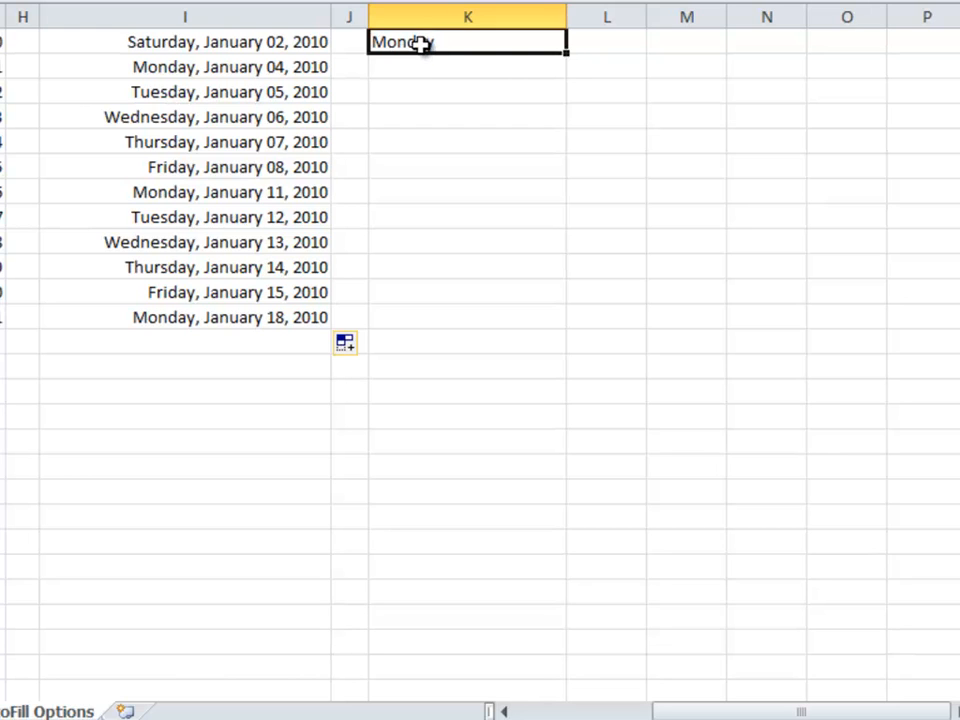
left_click_drag(567, 58, 580, 334)
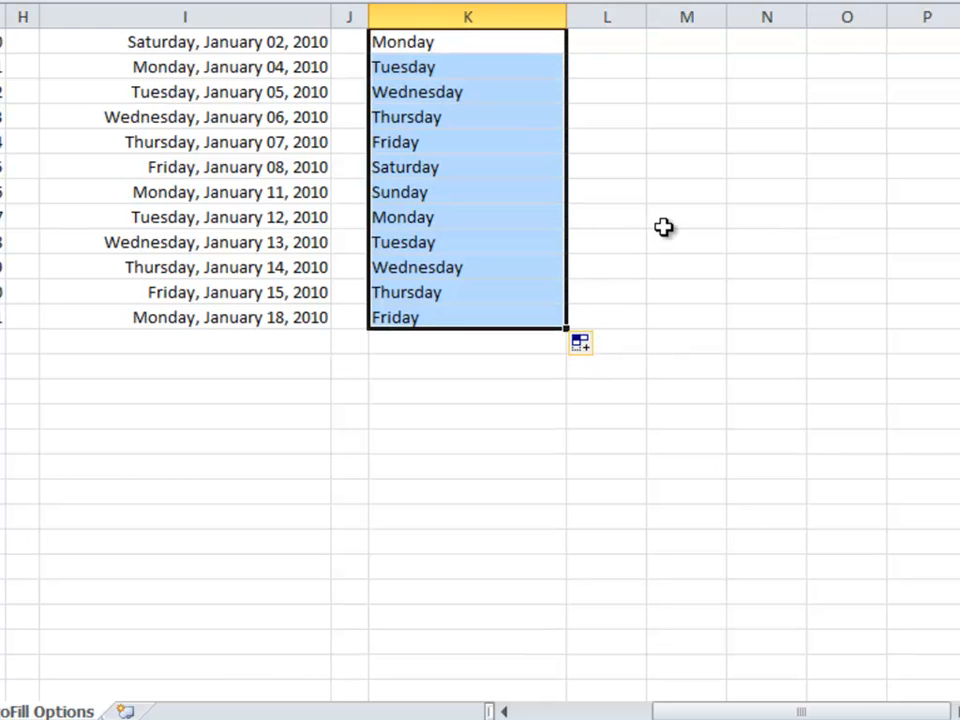
left_click(588, 352)
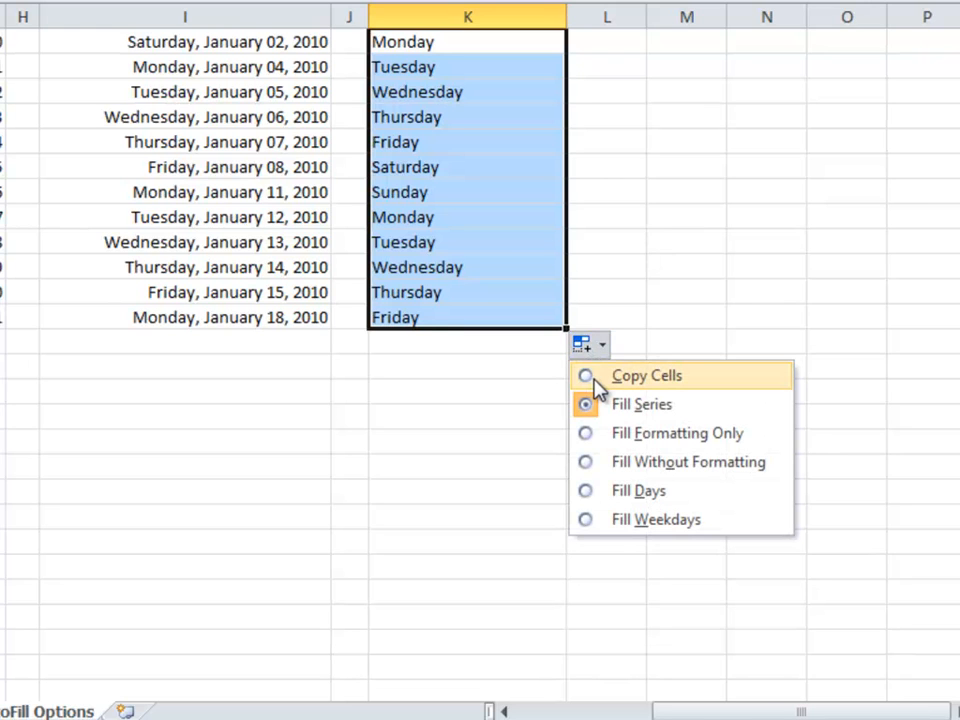
left_click(596, 378)
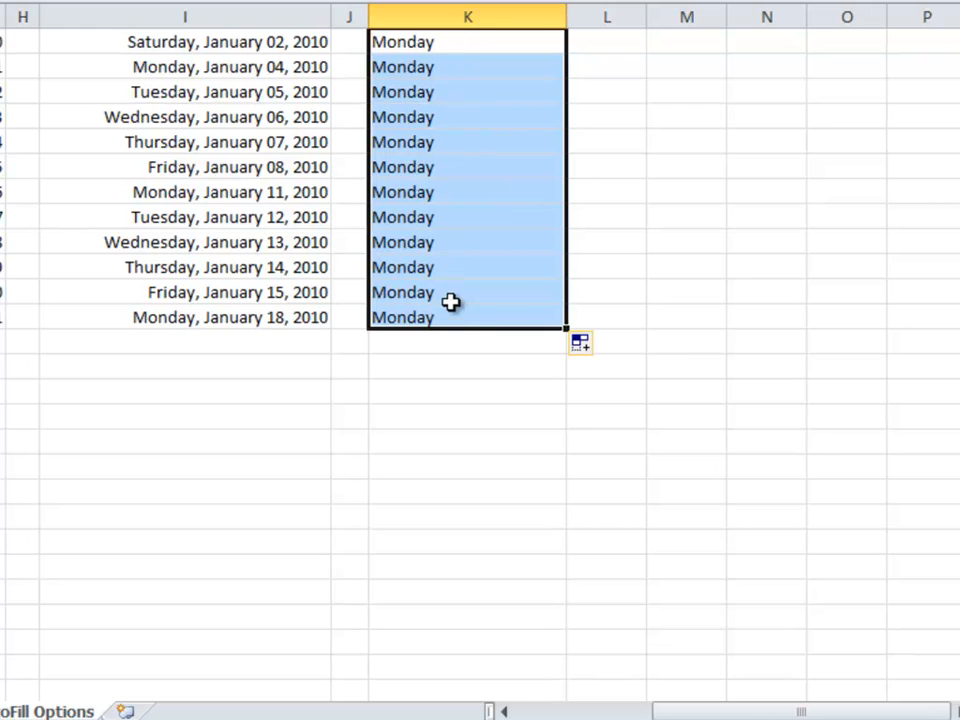
left_click(493, 272)
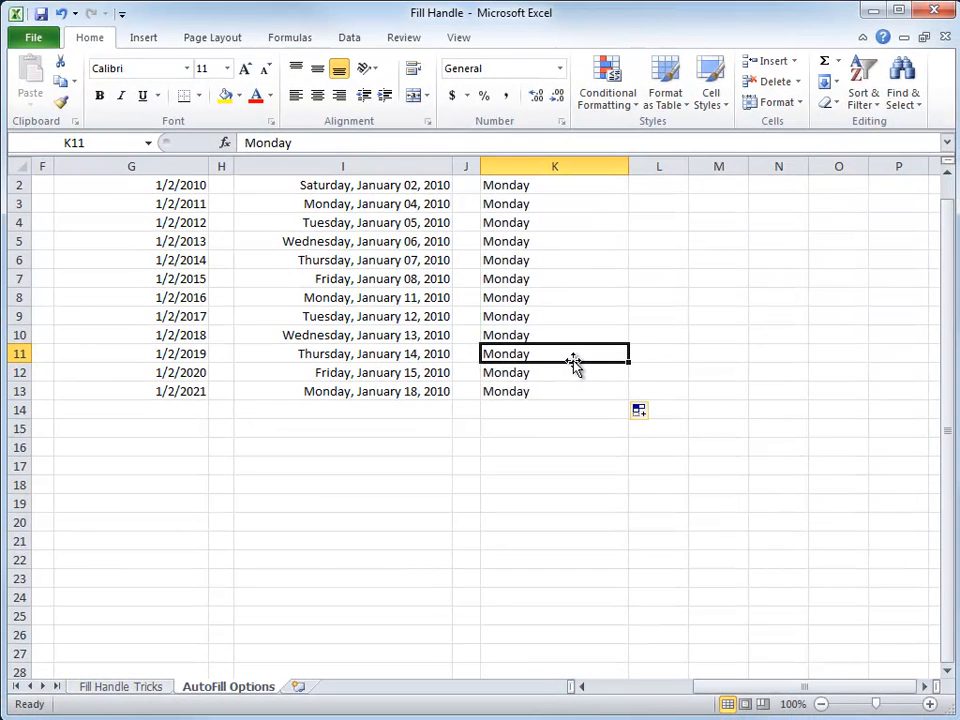
- Extend Monday from K13 across to N13 as a weekday series, and fill that range down to row 25
left_click(540, 393)
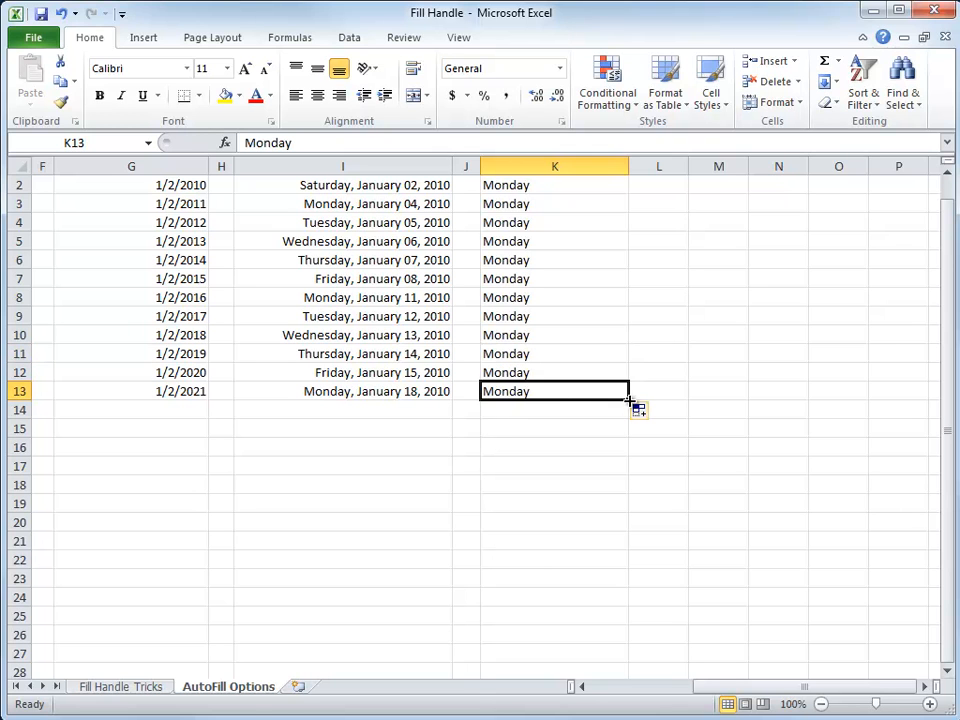
left_click_drag(628, 400, 797, 411)
left_click(541, 385)
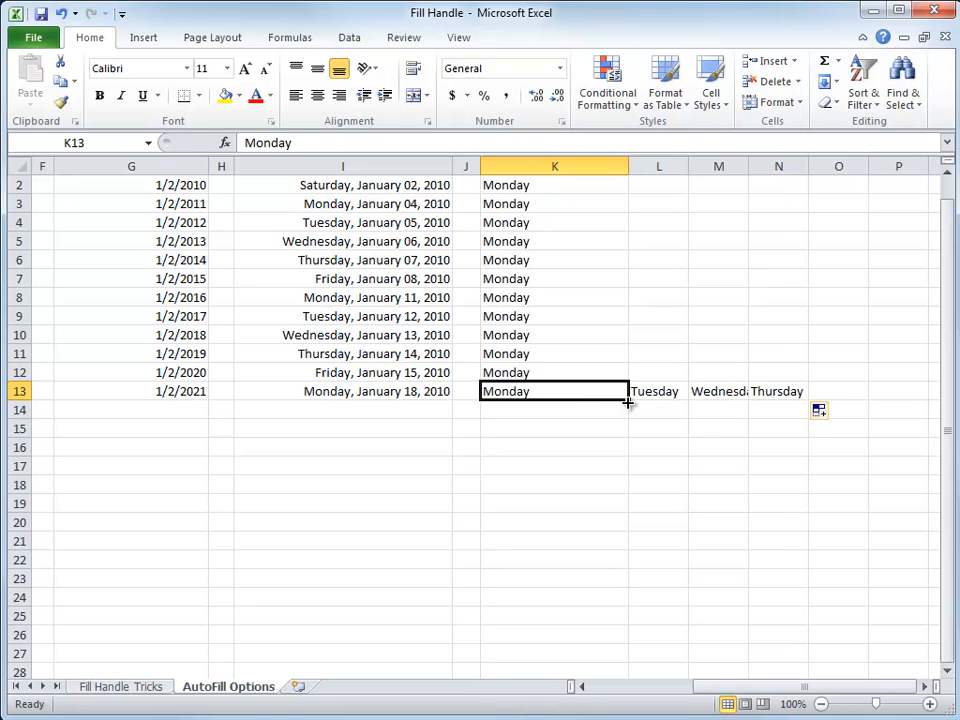
left_click_drag(629, 401, 830, 617)
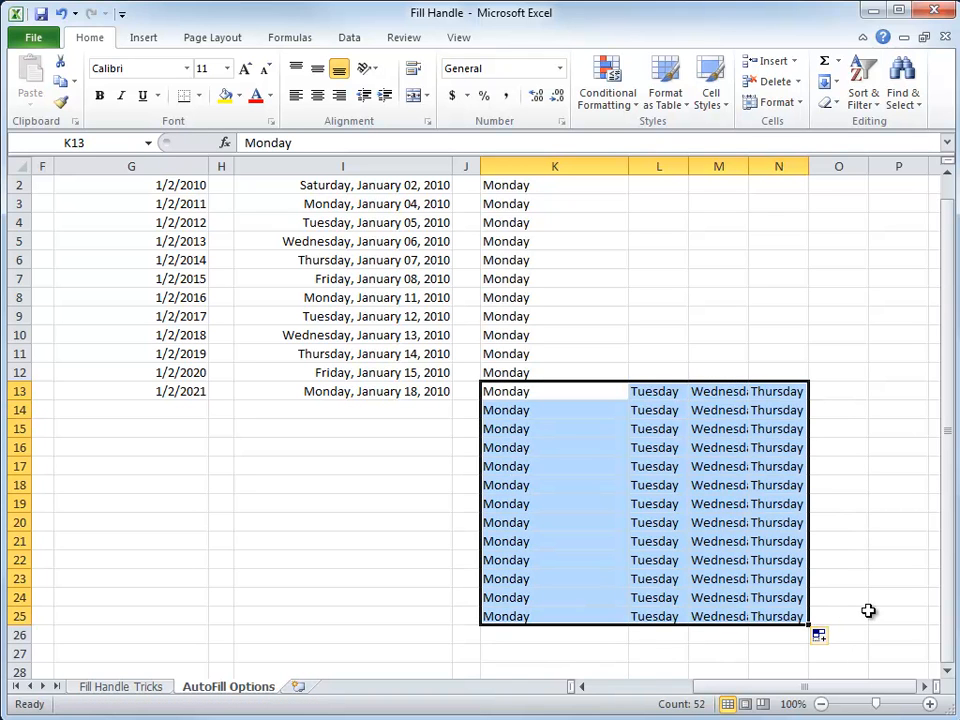